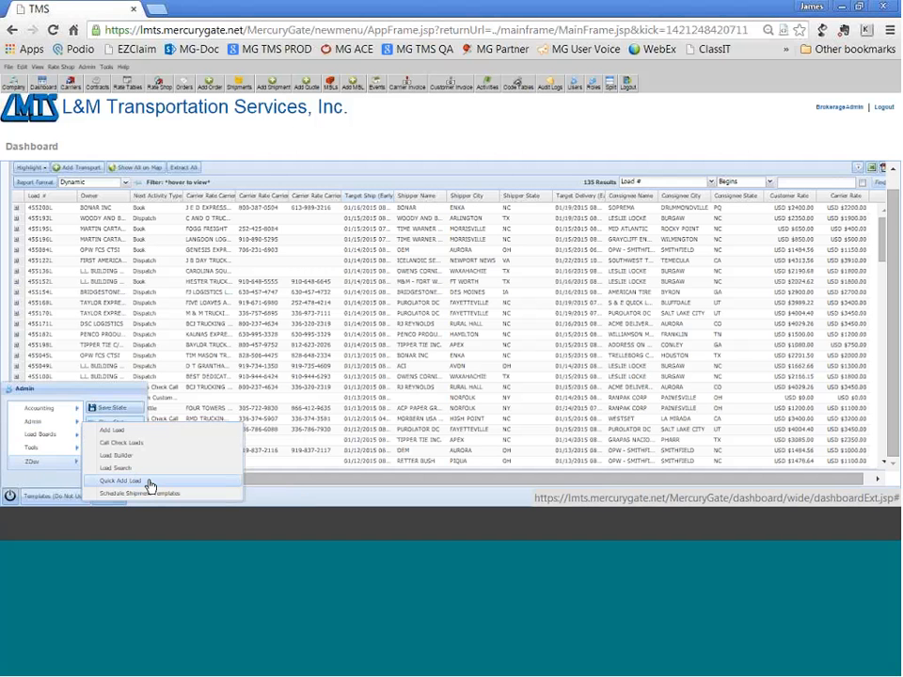
Open a maximized Quick Add Load form and select BRAVO FRUIT LLC as the customer enterprise.
left_click(121, 480)
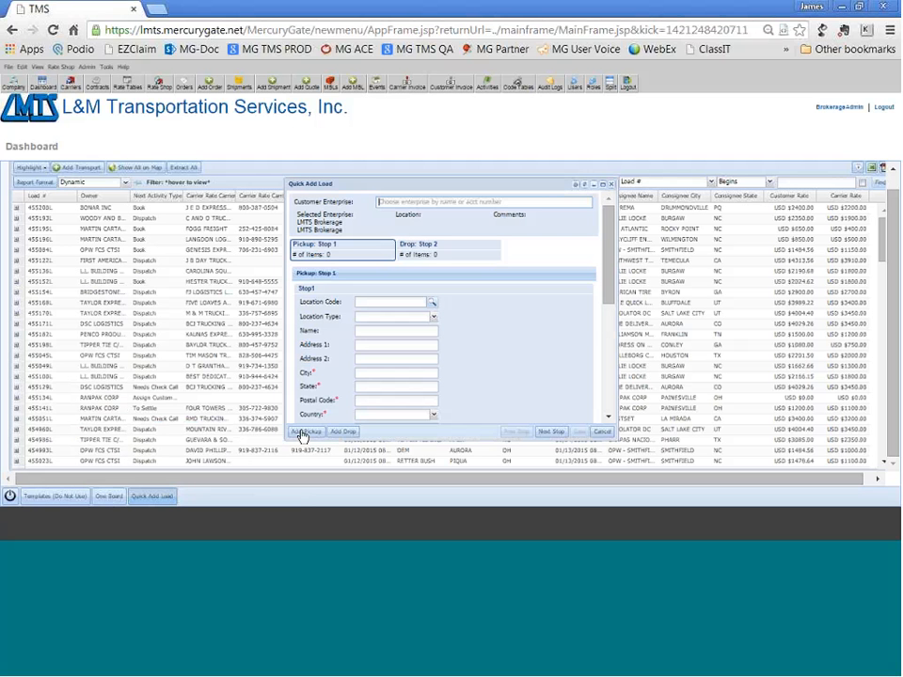
left_click(602, 185)
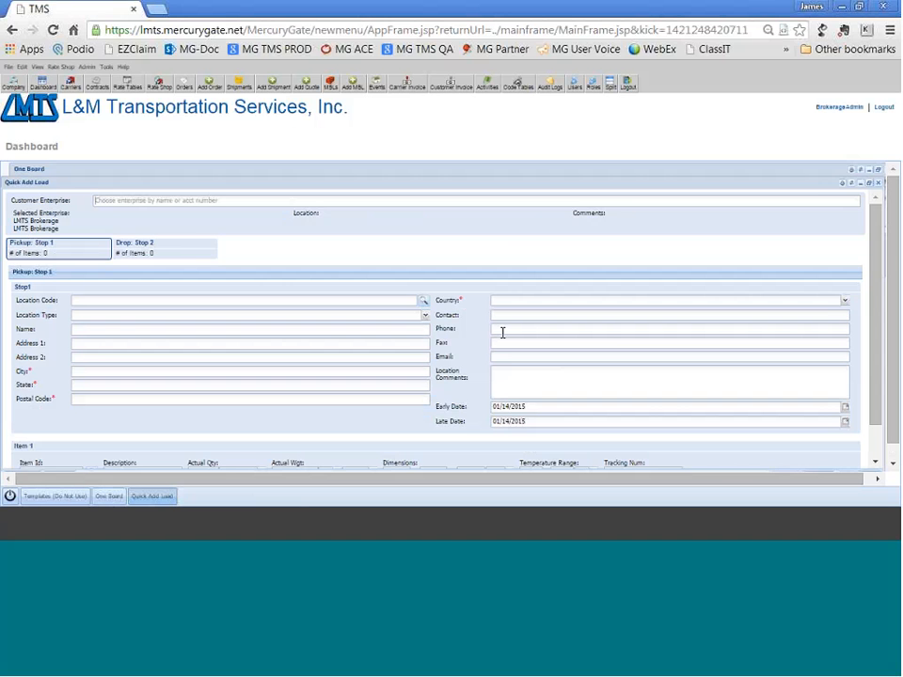
type("BRA")
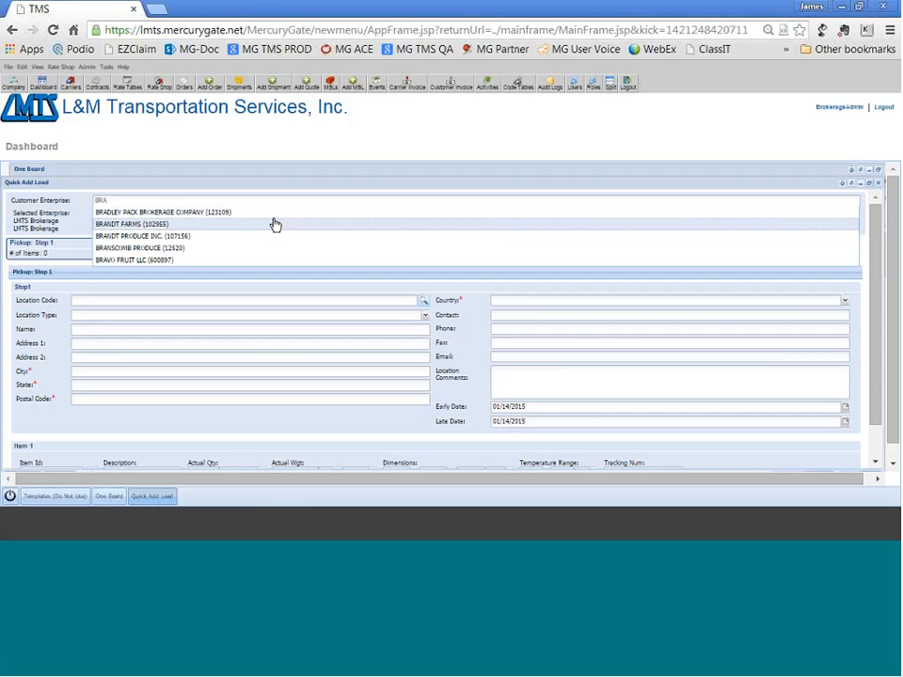
left_click(142, 260)
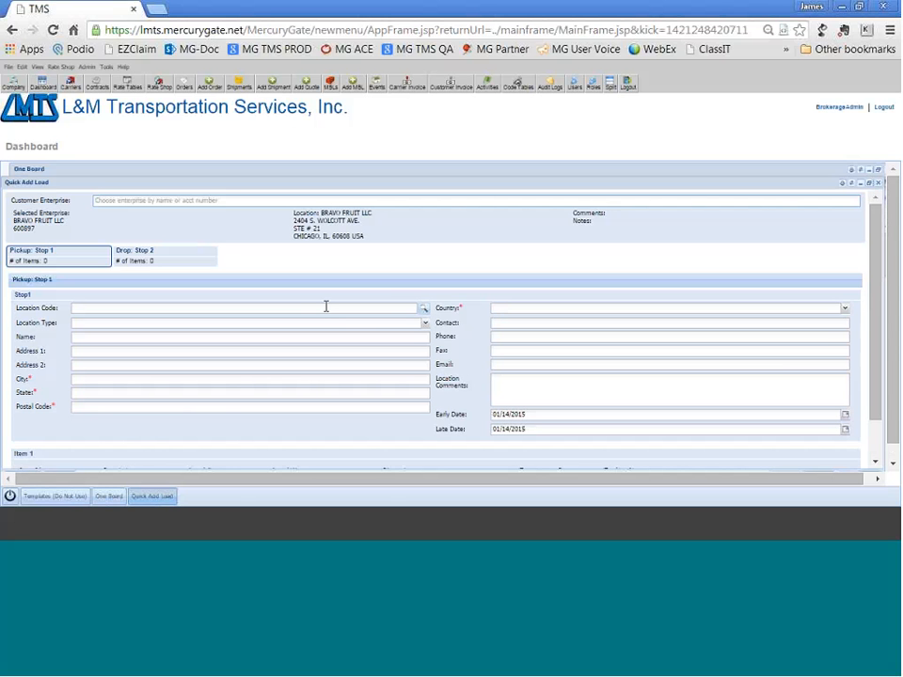
Set the Stop 1 pickup location to BOLTHOUSE - BAKERSFIELD by searching Ship From locations with name B and city BAKERSFIELD.
left_click(424, 313)
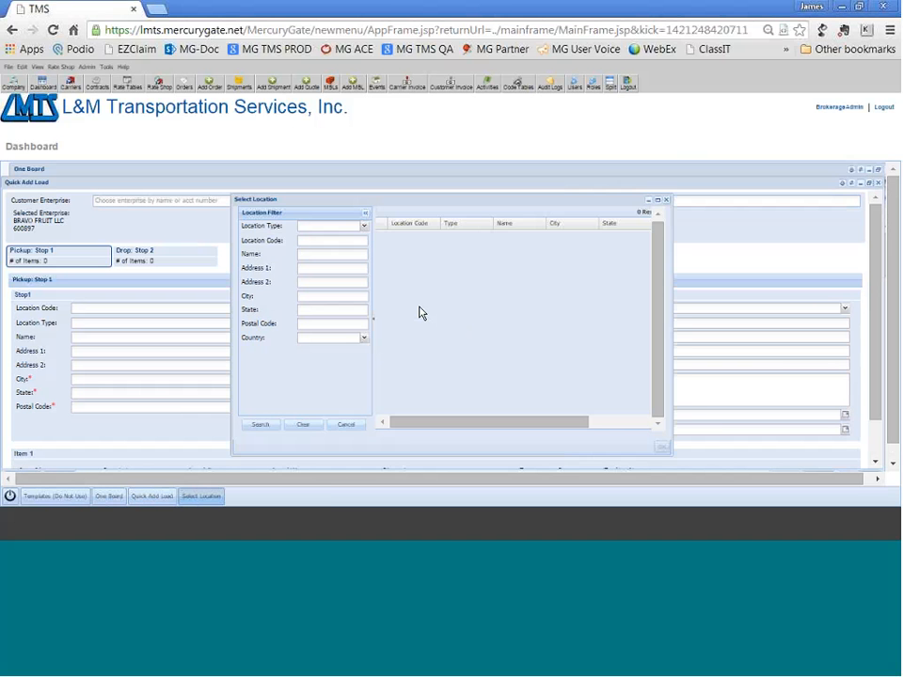
left_click(364, 227)
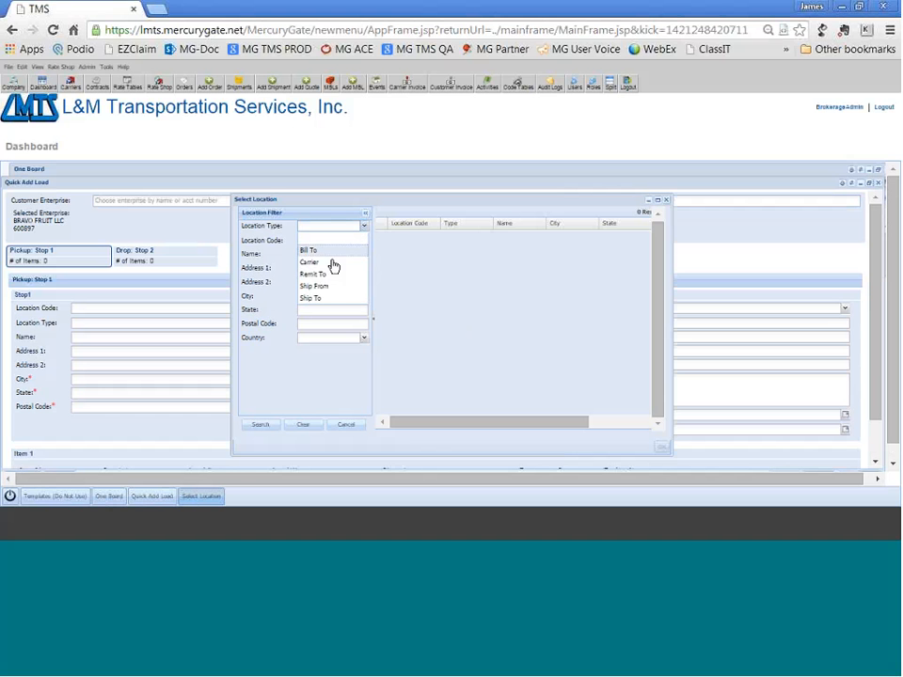
left_click(328, 289)
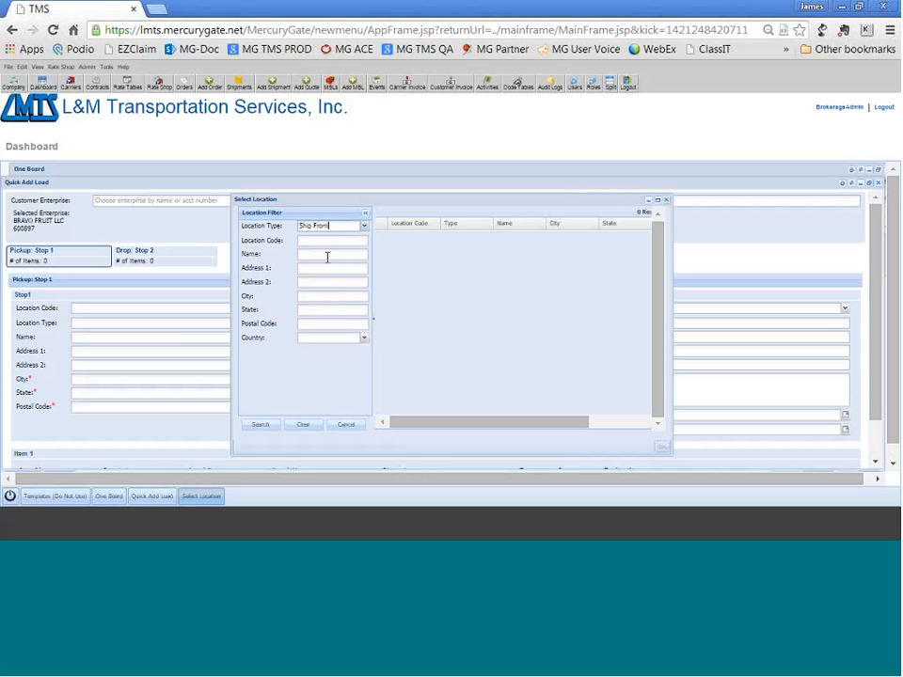
left_click(327, 255)
type("B")
left_click(315, 294)
type("BAKERS")
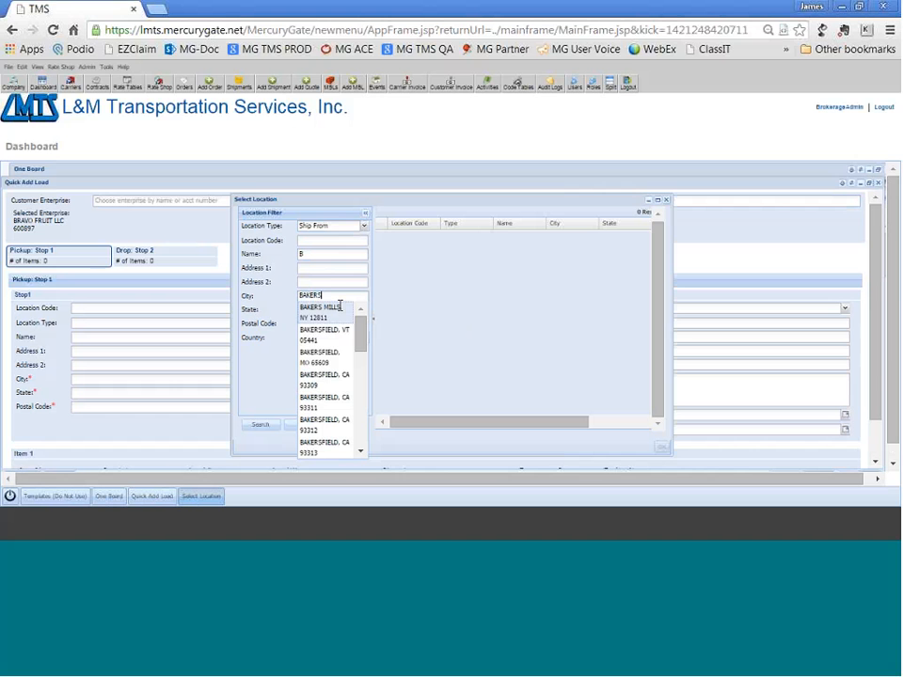
type("FIELD")
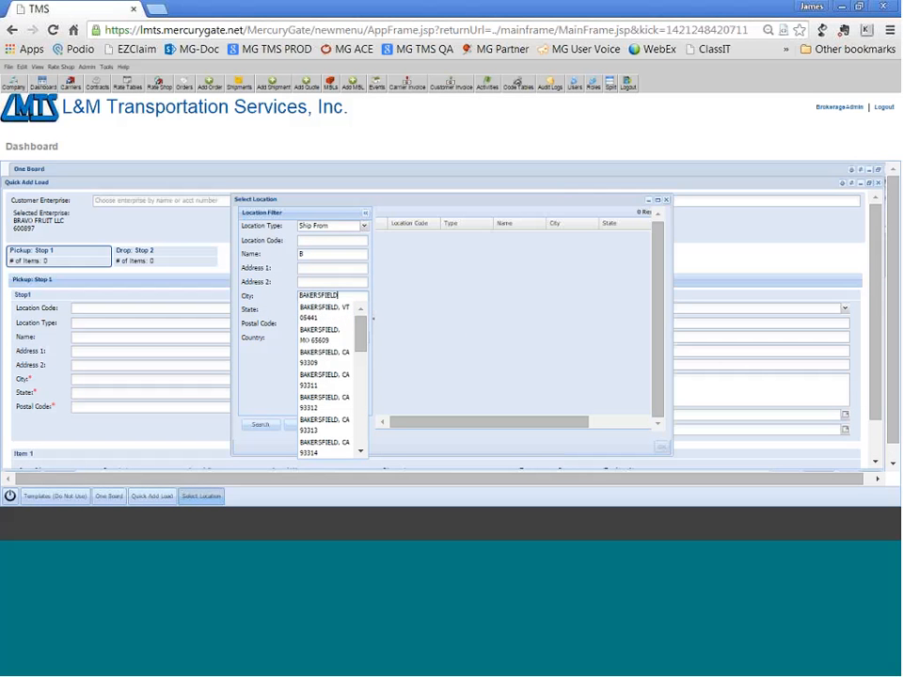
left_click(258, 426)
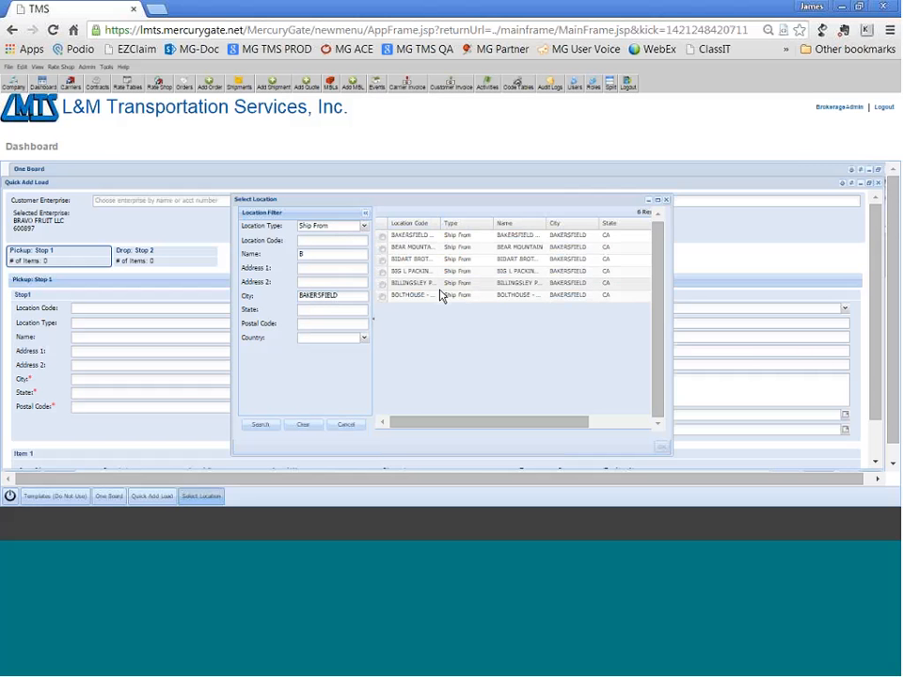
left_click(383, 297)
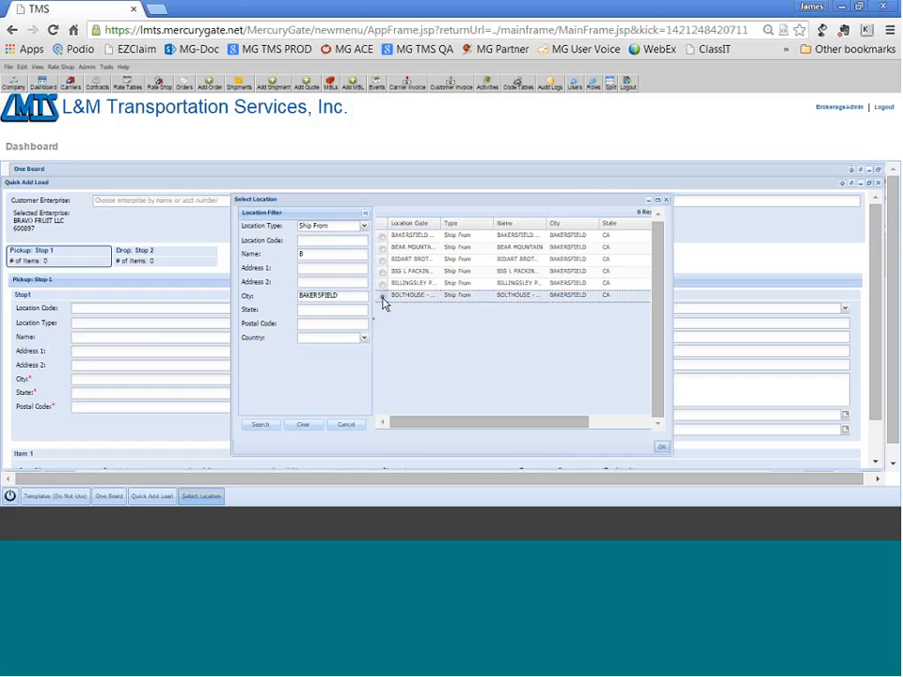
left_click(661, 449)
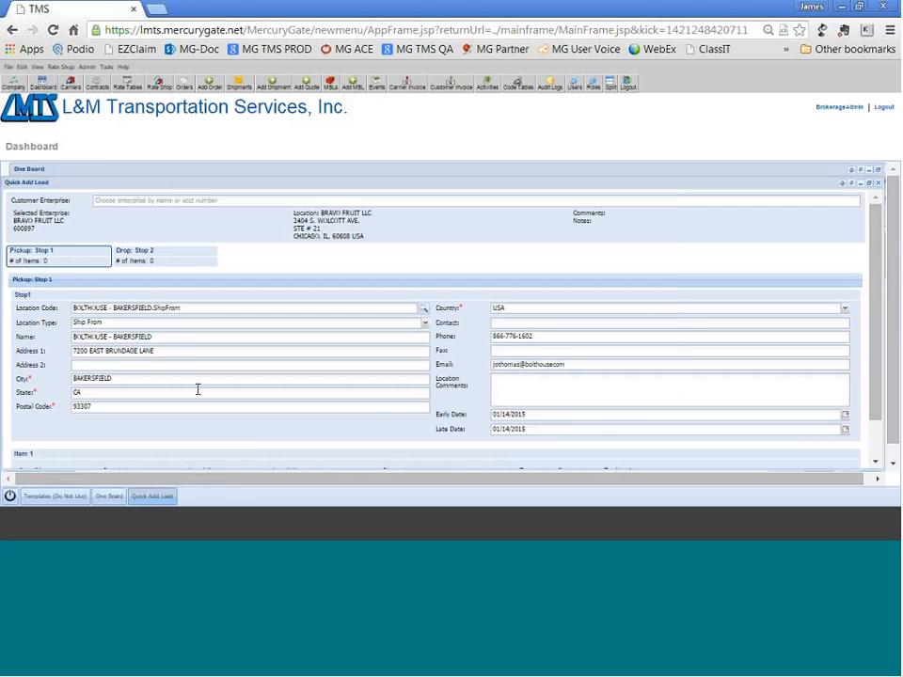
Choose PV (PRODUCE - VARIOUS) as Item 1 of the Stop 1 pickup.
scroll(197, 388, "down", 1)
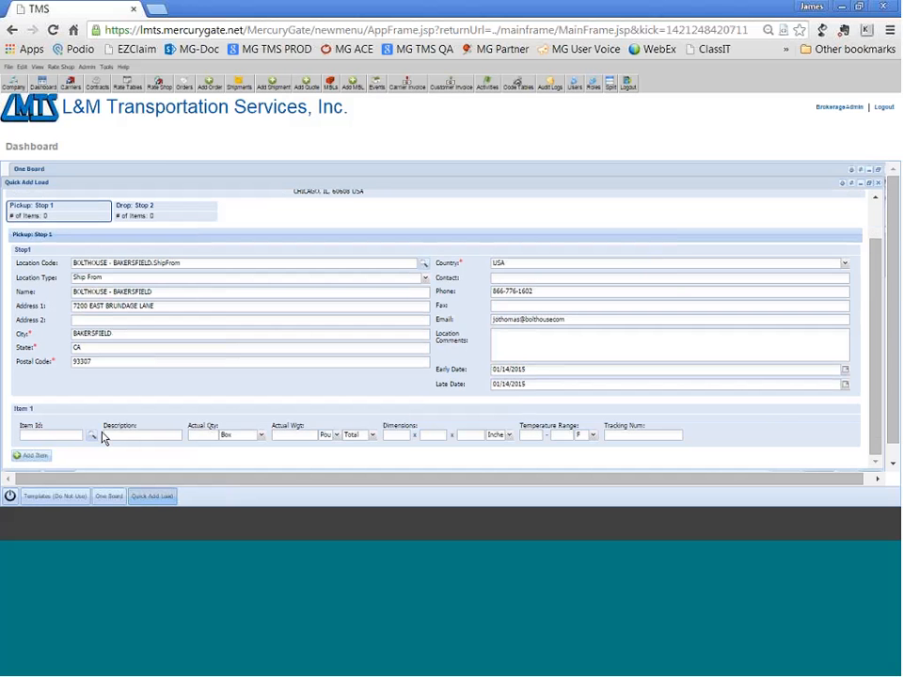
left_click(67, 435)
type("PV")
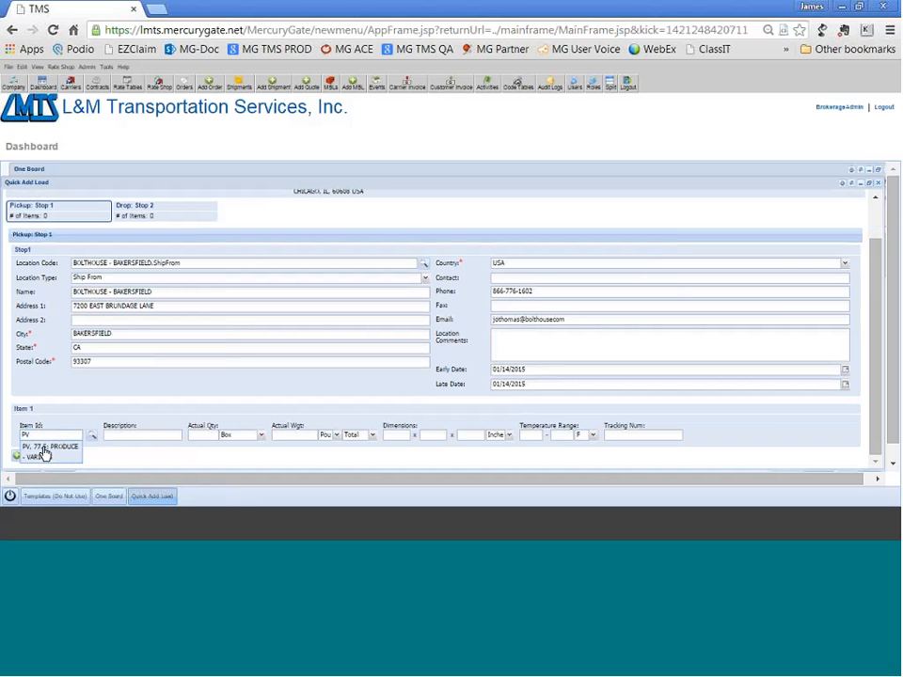
left_click(44, 453)
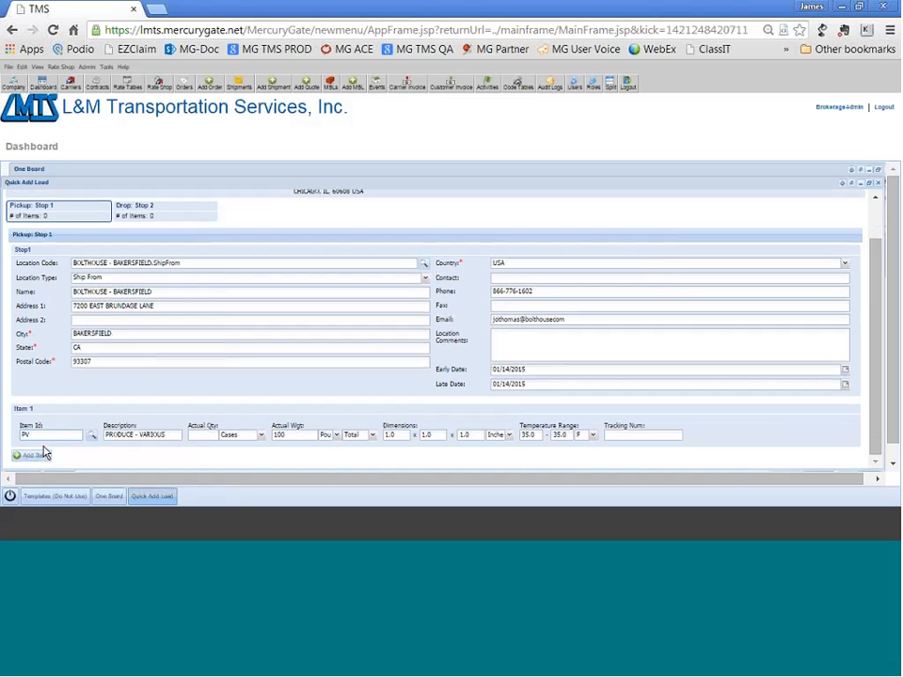
Set Item 1's actual quantity to 18 Pallets and its actual weight to 37000 pounds.
key("Tab")
type("18")
key("Tab")
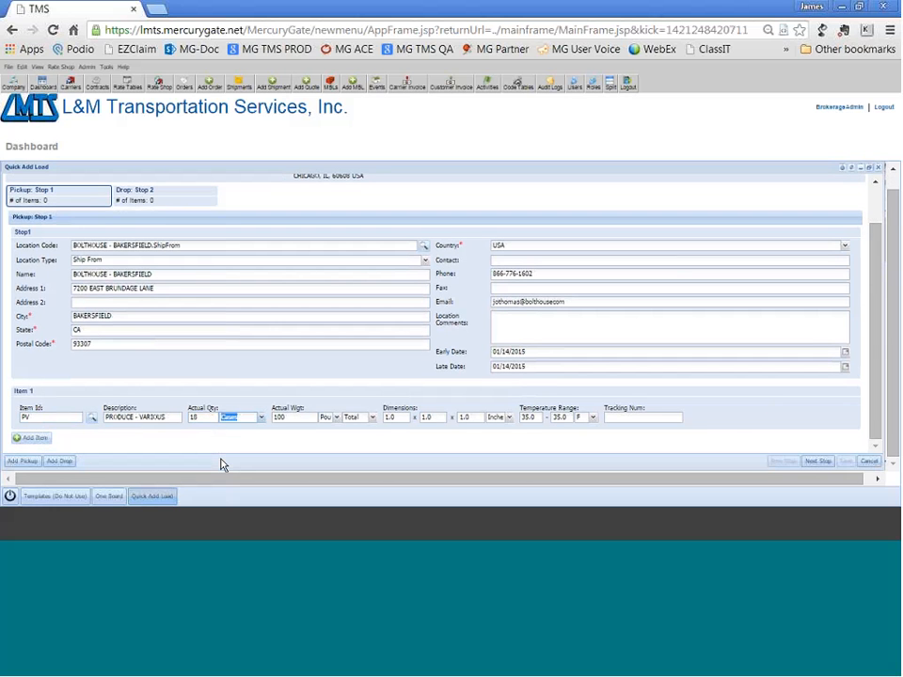
type("P")
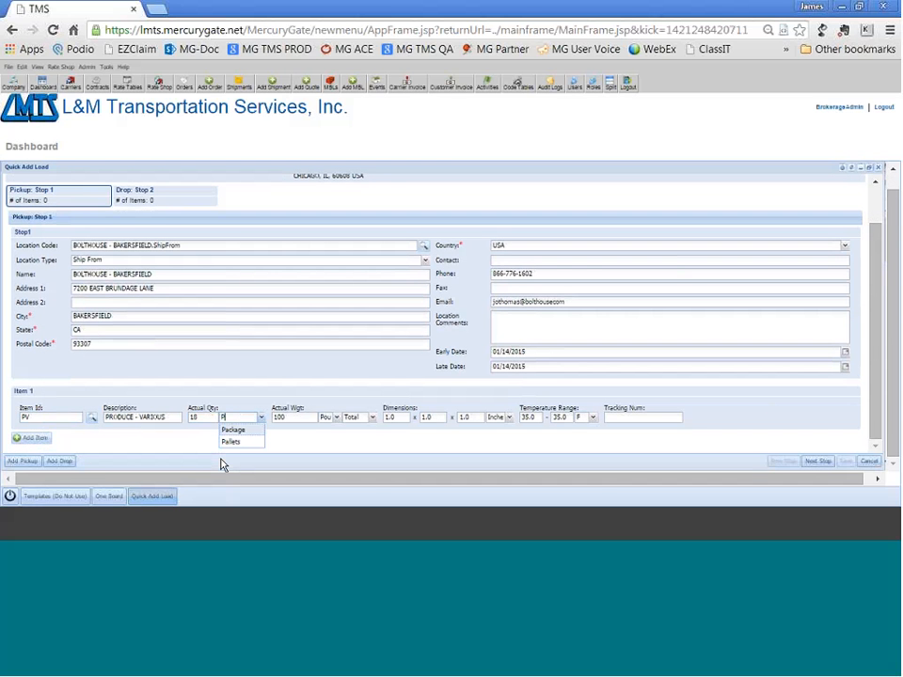
type("al")
key("Tab")
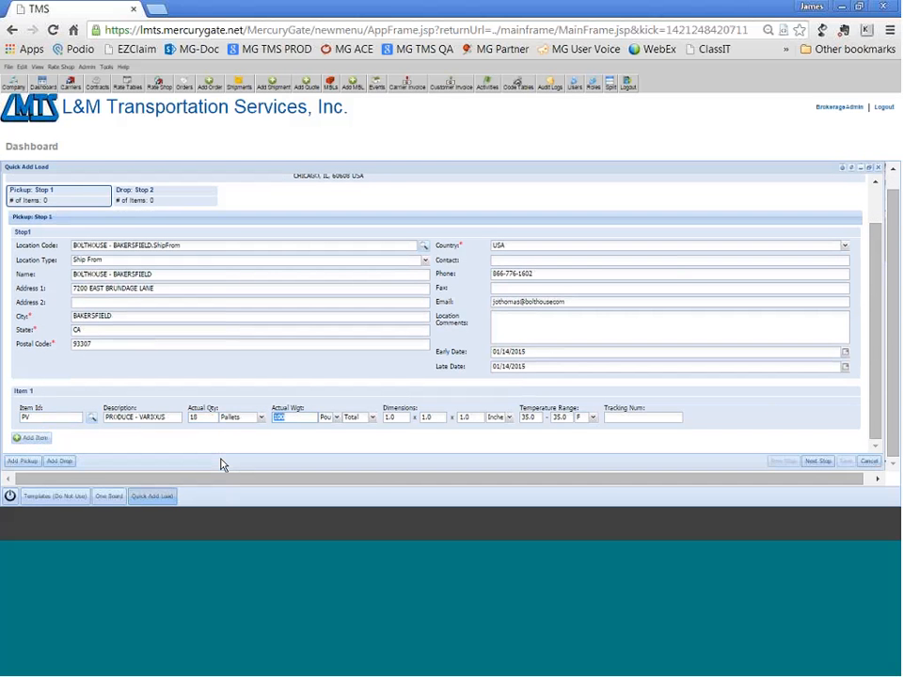
type("37000")
left_click(633, 420)
Add a second pickup stop and set its location to SUNSATION FARMS by searching for name S and city SALINAS.
left_click(28, 461)
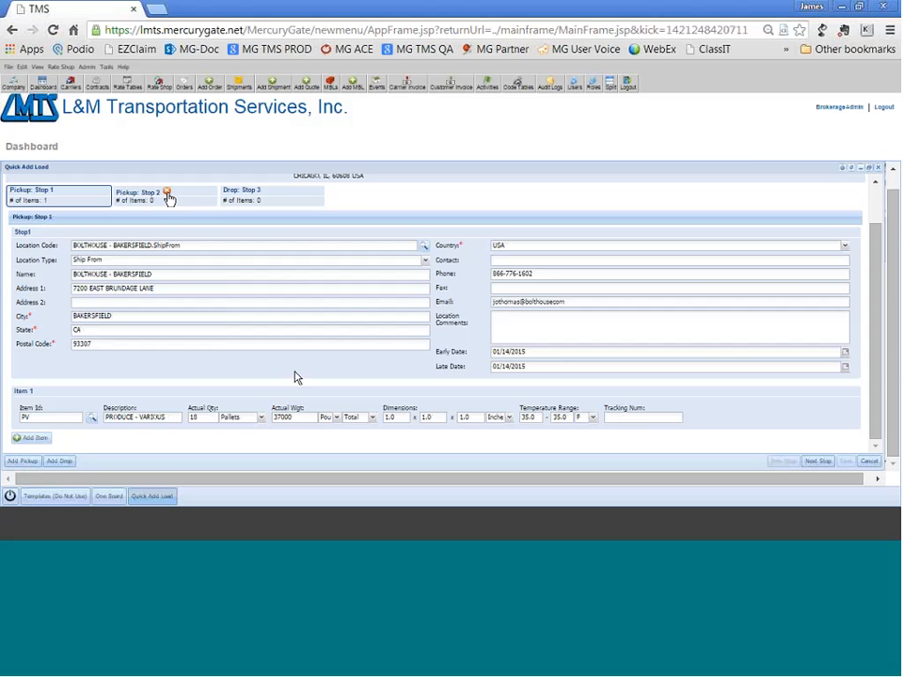
left_click(817, 462)
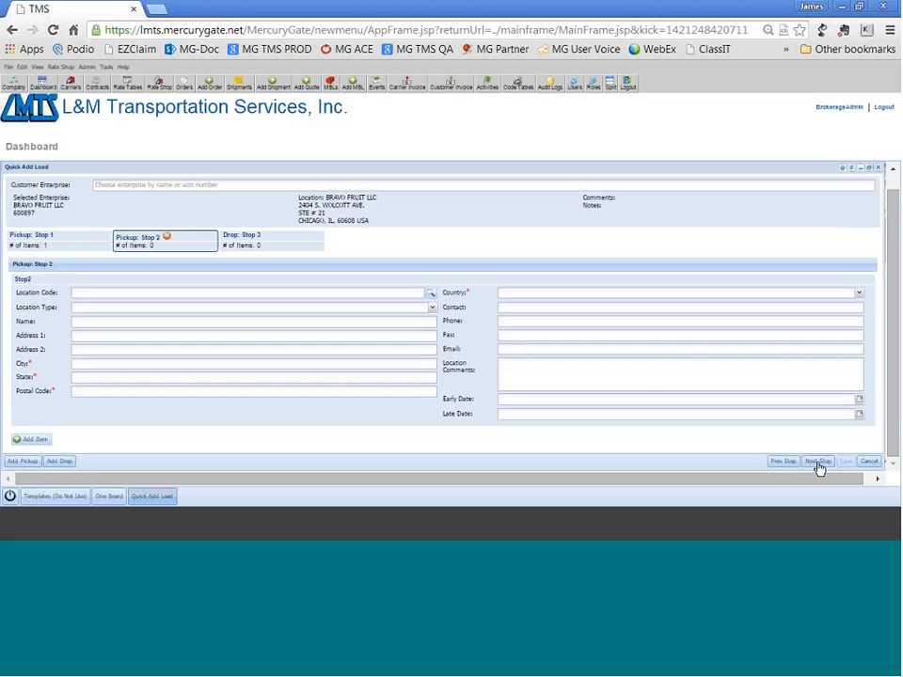
left_click(430, 295)
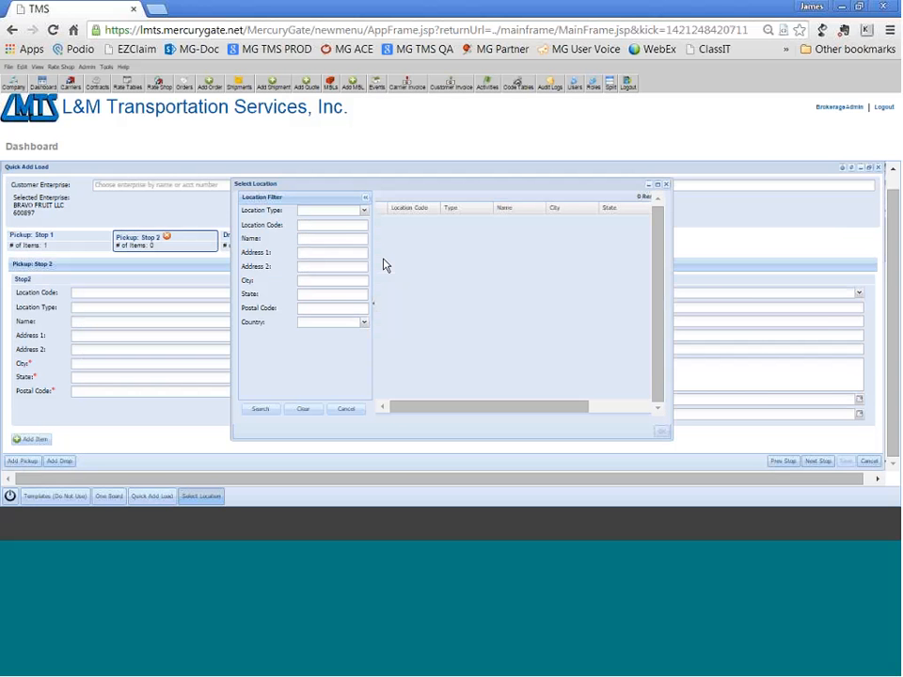
left_click(341, 239)
type("S")
left_click(339, 285)
type("SALINAS")
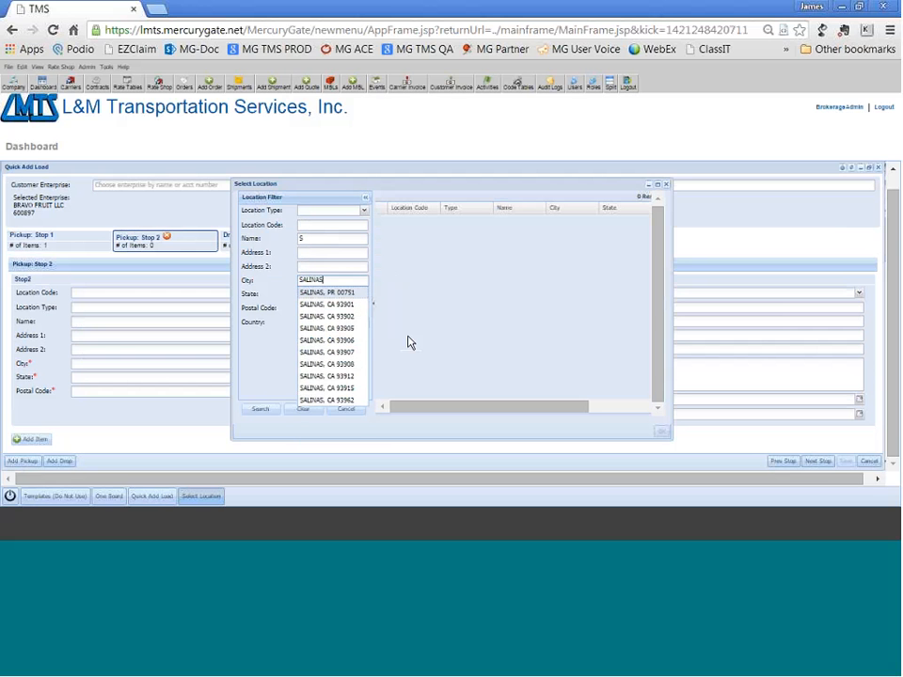
left_click(261, 410)
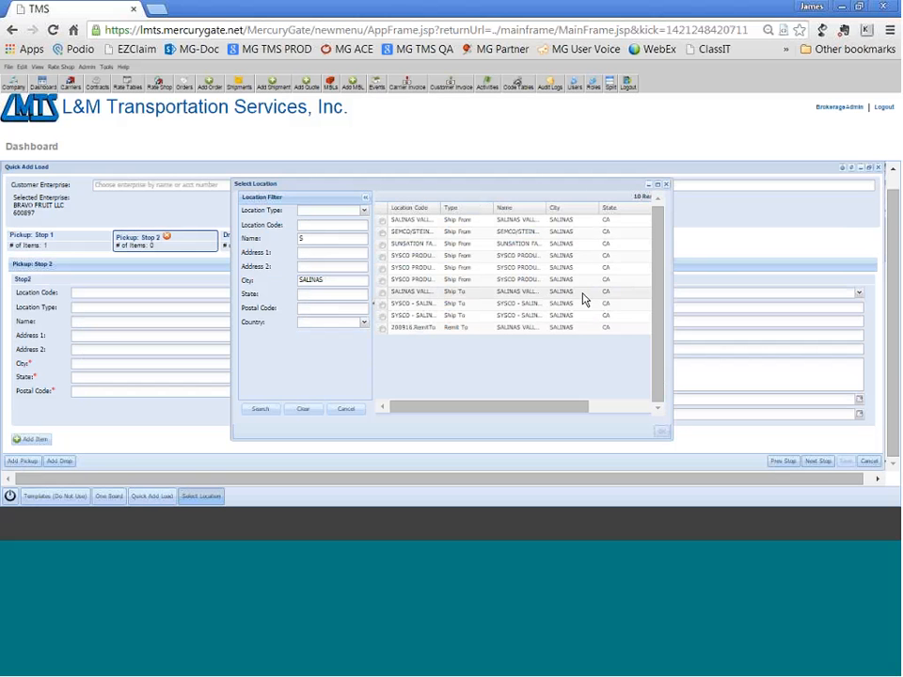
left_click(383, 245)
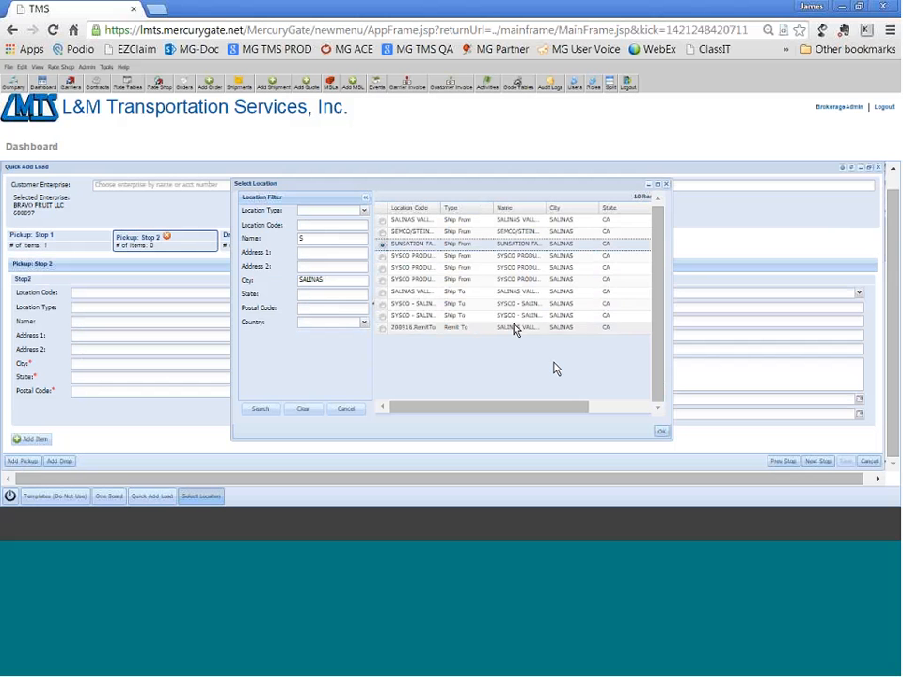
left_click(662, 433)
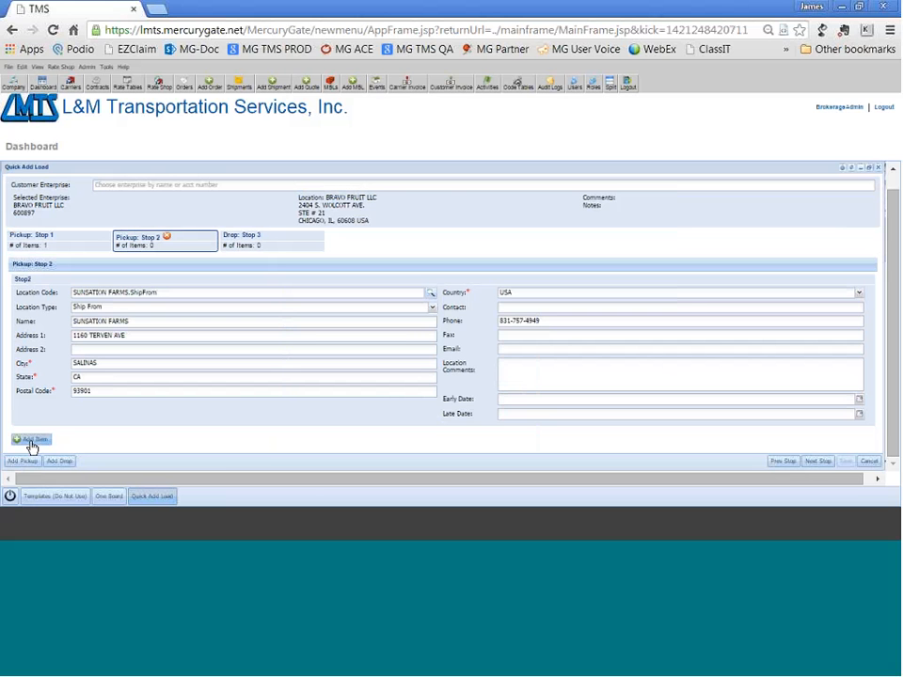
Add the SALAD item to the Stop 2 pickup with an actual quantity of 4 Pallets.
left_click(31, 443)
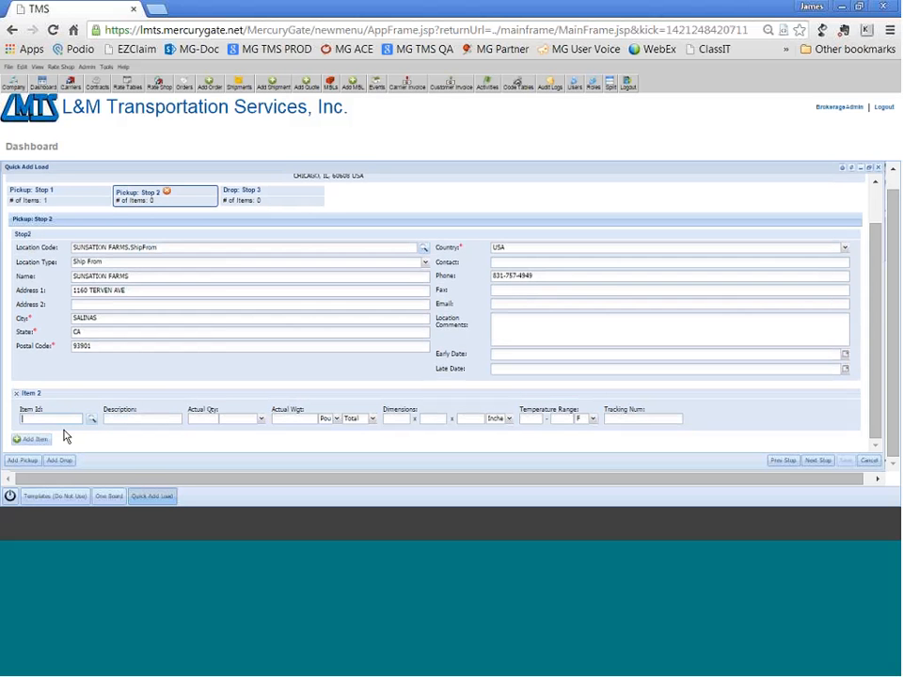
type("SA")
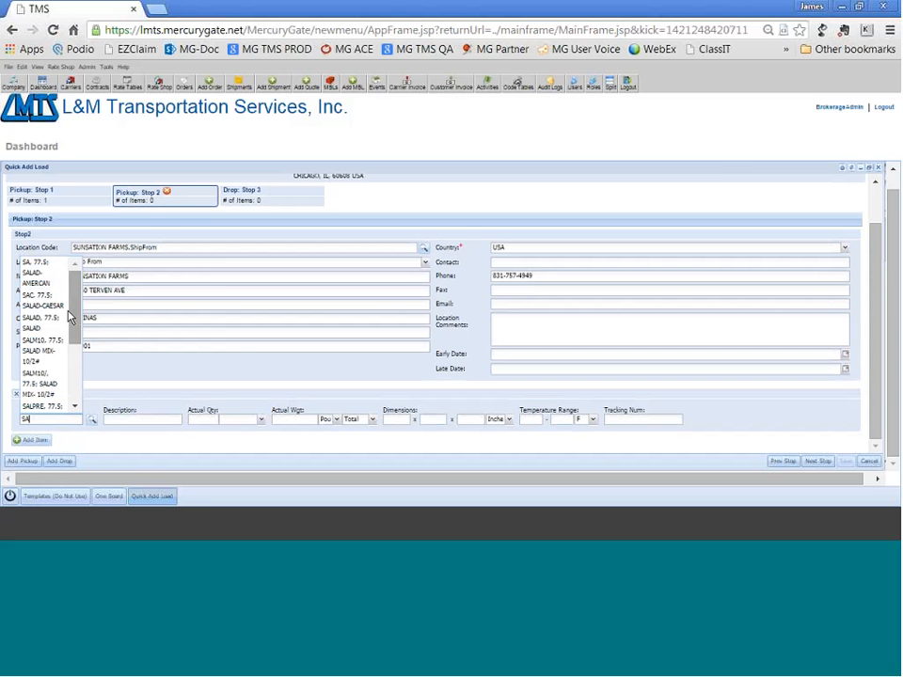
mouse_move(73, 312)
left_mouse_down()
mouse_move(75, 357)
mouse_move(77, 313)
left_mouse_up()
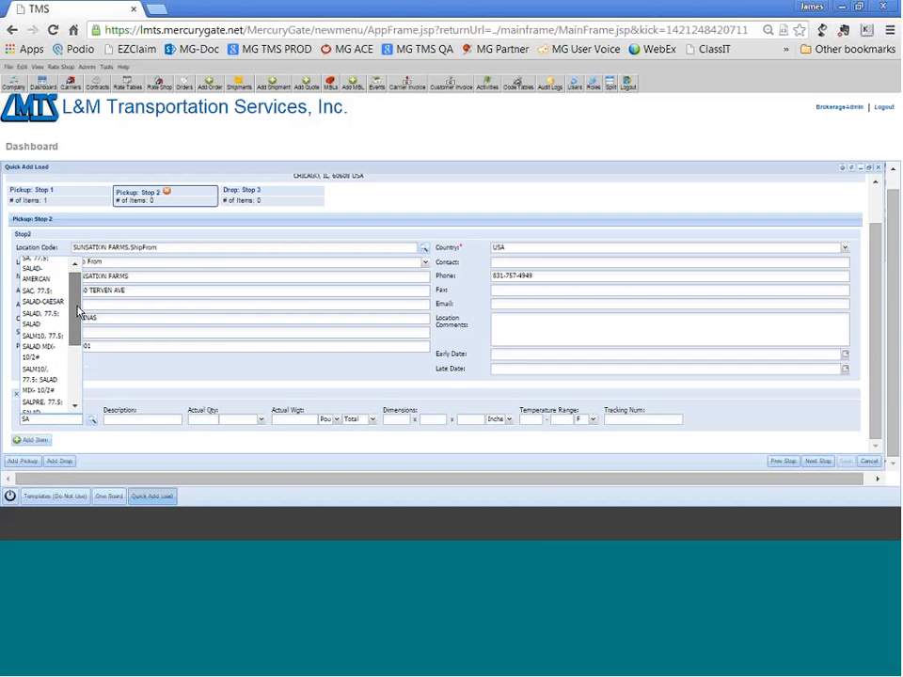
left_click(41, 317)
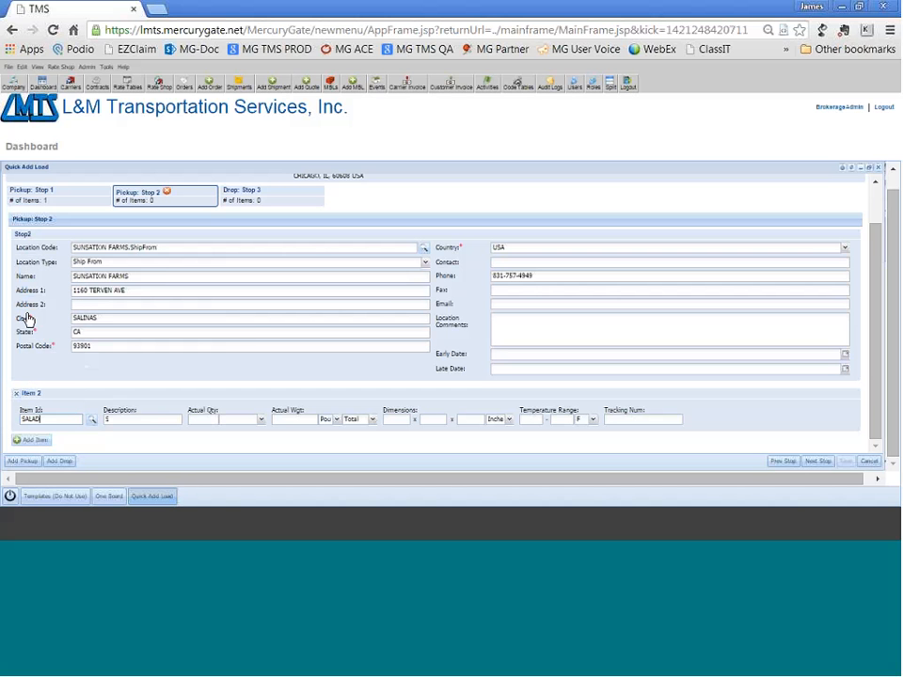
left_click(206, 419)
type("4")
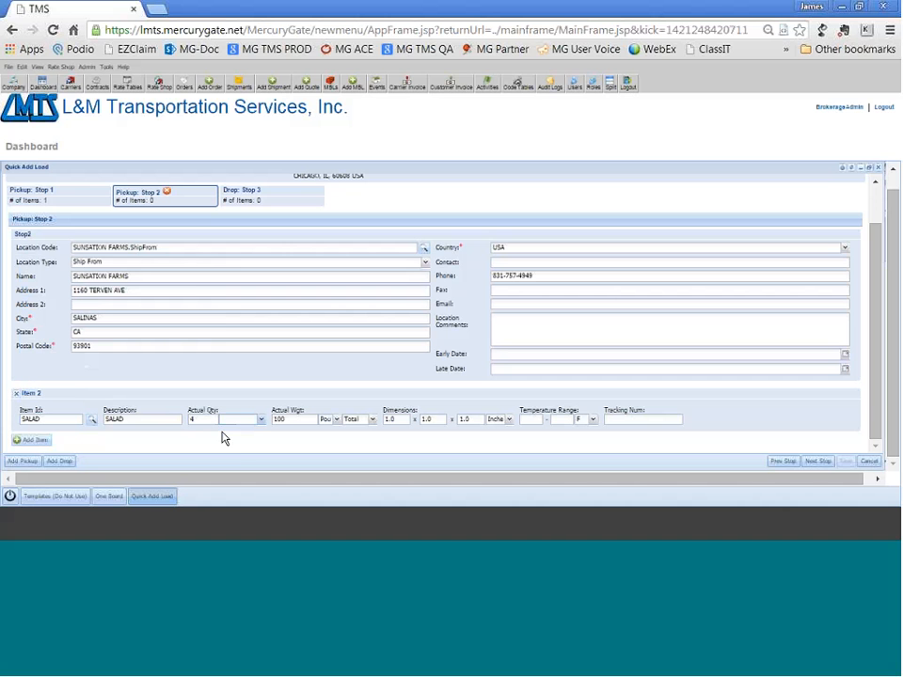
key("Tab")
type("P")
left_click(230, 445)
Set the salad item's actual weight to 4000 pounds and its temperature range to 35 - 35 F.
key("Tab")
type("4000")
left_click(537, 419)
type("35")
left_click(566, 420)
type("35")
Set the Stop 3 drop location to US FOODSERVICE - RALEIGH DIVISION by searching Ship To locations with name US and city ZEBULON.
left_click(826, 462)
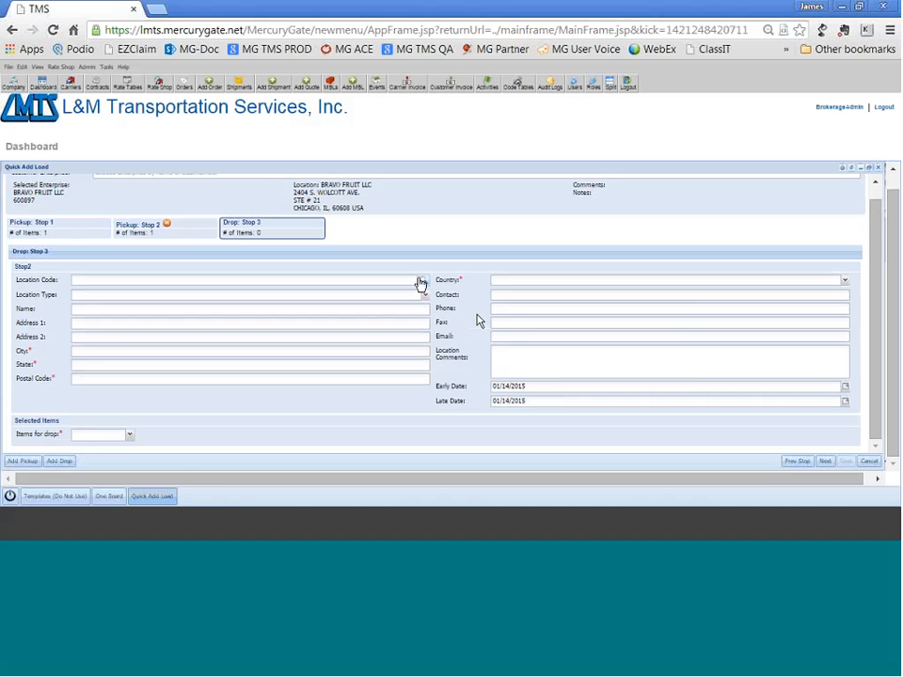
left_click(423, 282)
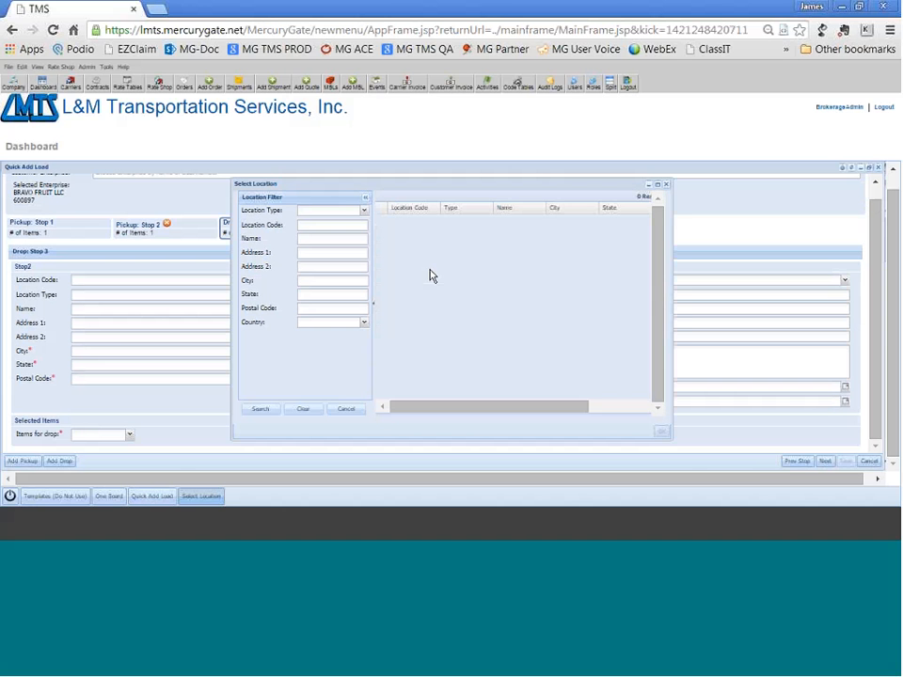
left_click(364, 212)
left_click(333, 282)
left_click(334, 239)
type("US")
left_click(311, 280)
type("ZEB")
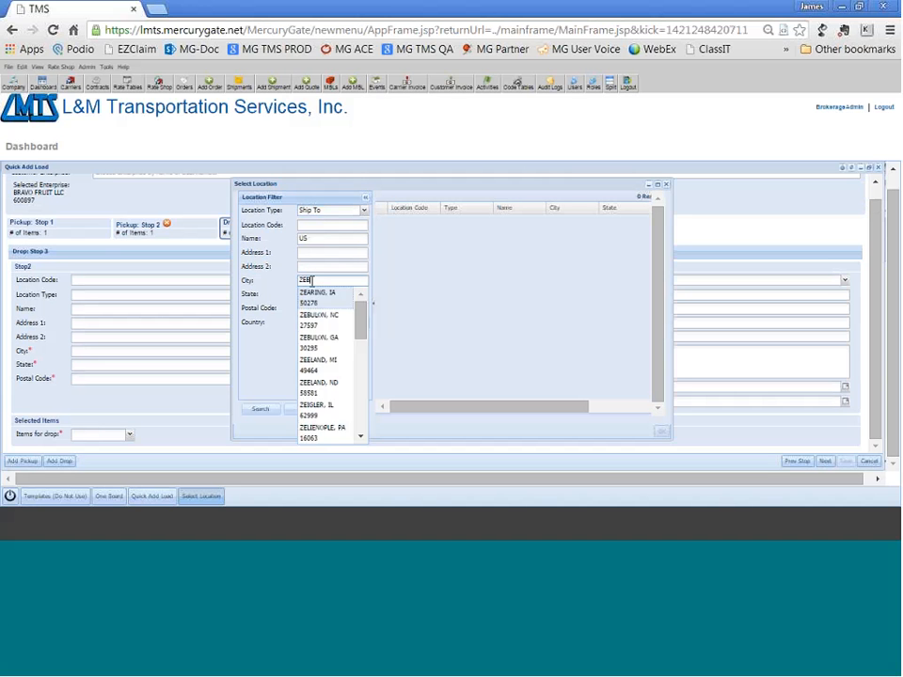
type("ULON")
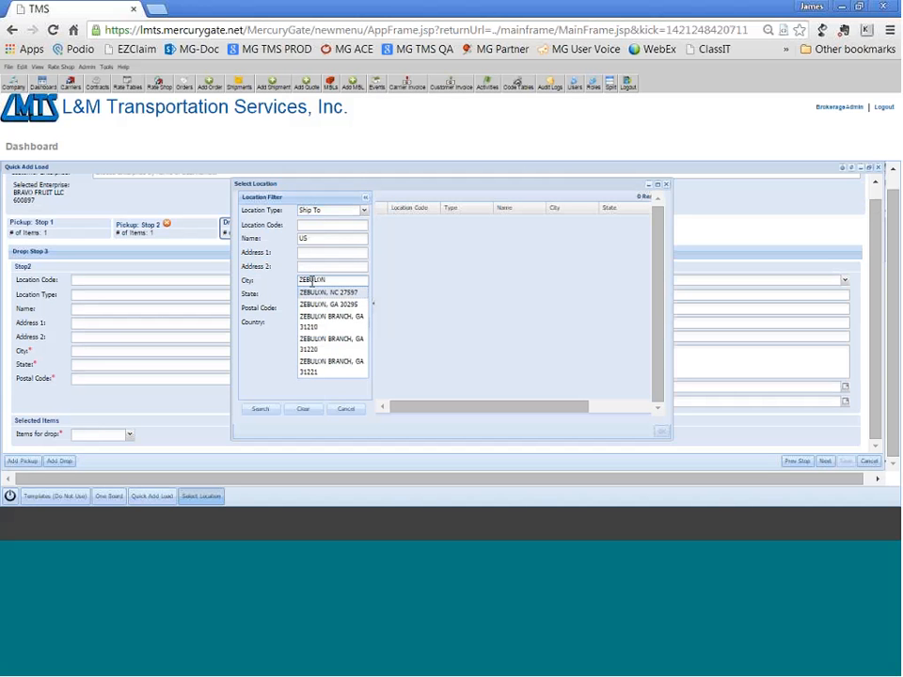
left_click(260, 409)
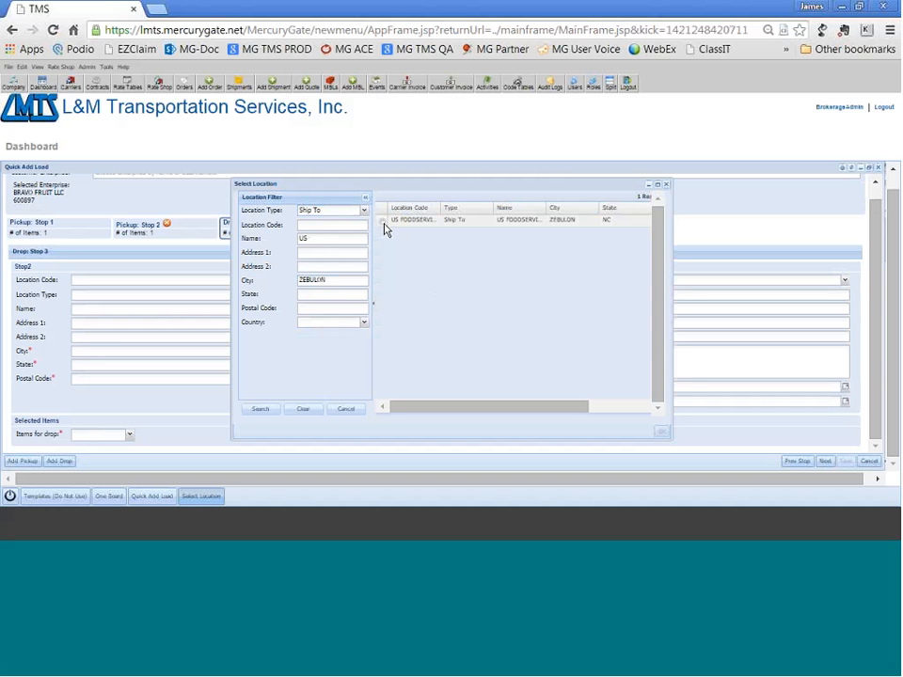
left_click(387, 221)
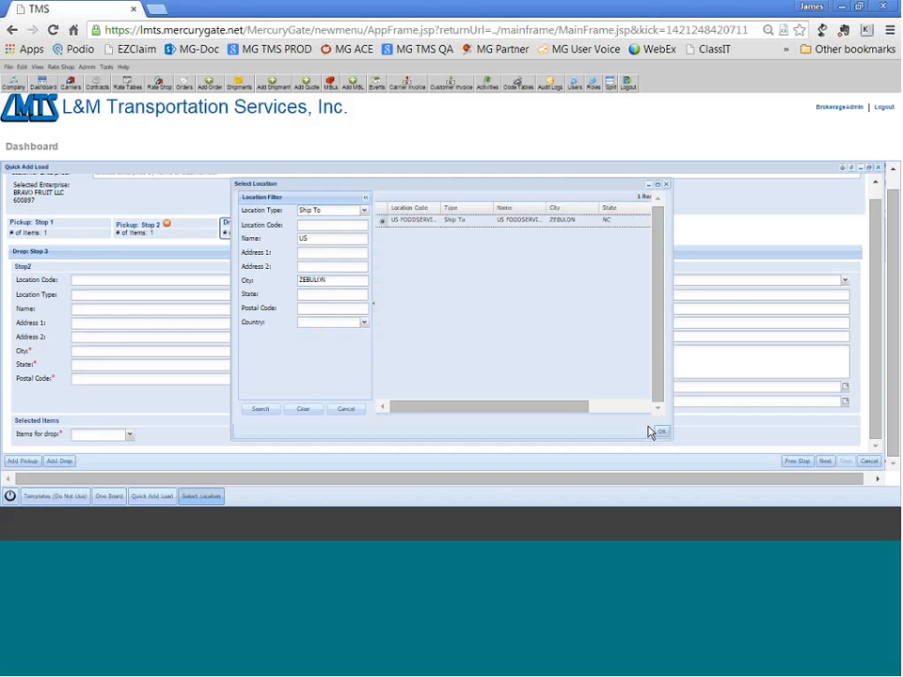
left_click(661, 432)
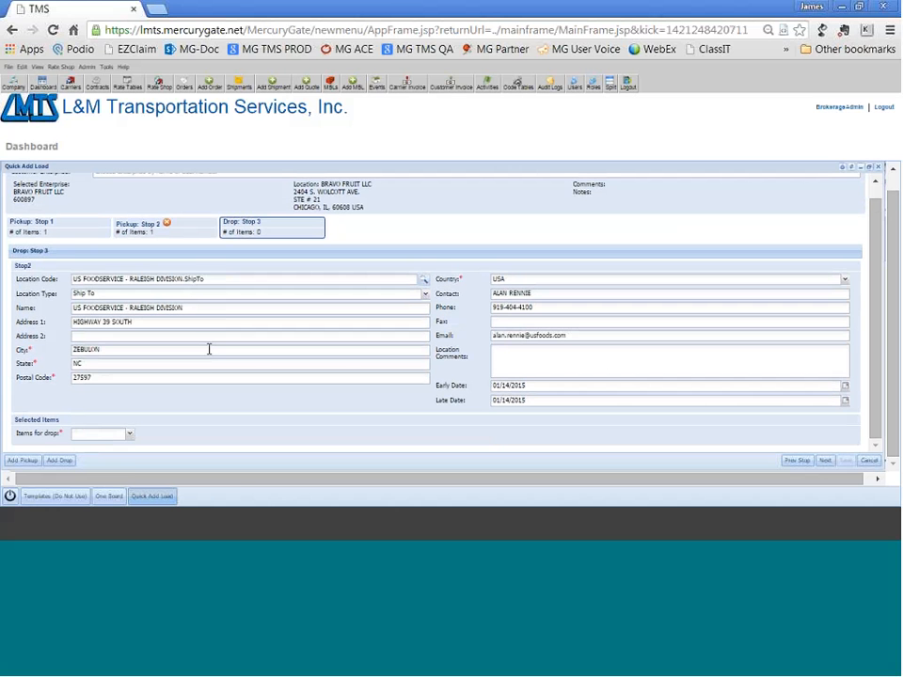
Assign Item 1 from Stop 1 and Item 2 from Stop 2 to the Stop 3 drop.
left_click(129, 435)
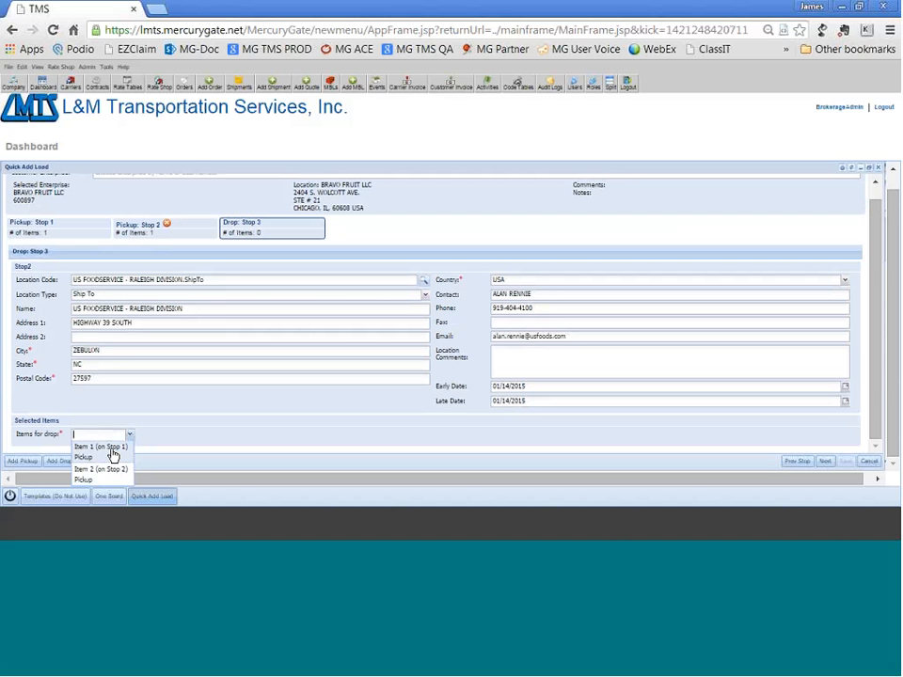
left_click(113, 456)
left_click(227, 442)
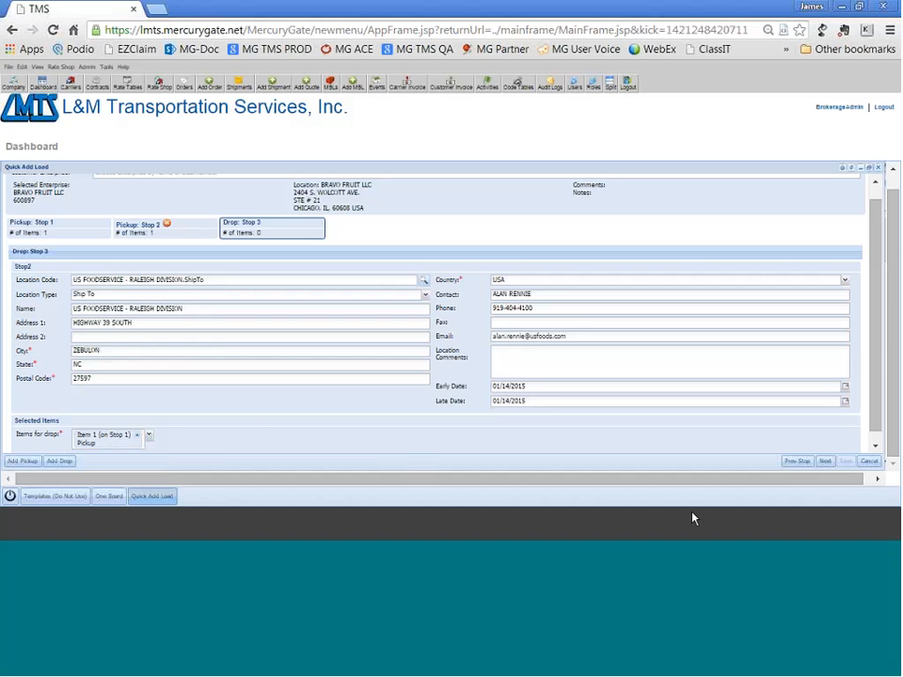
left_click(824, 460)
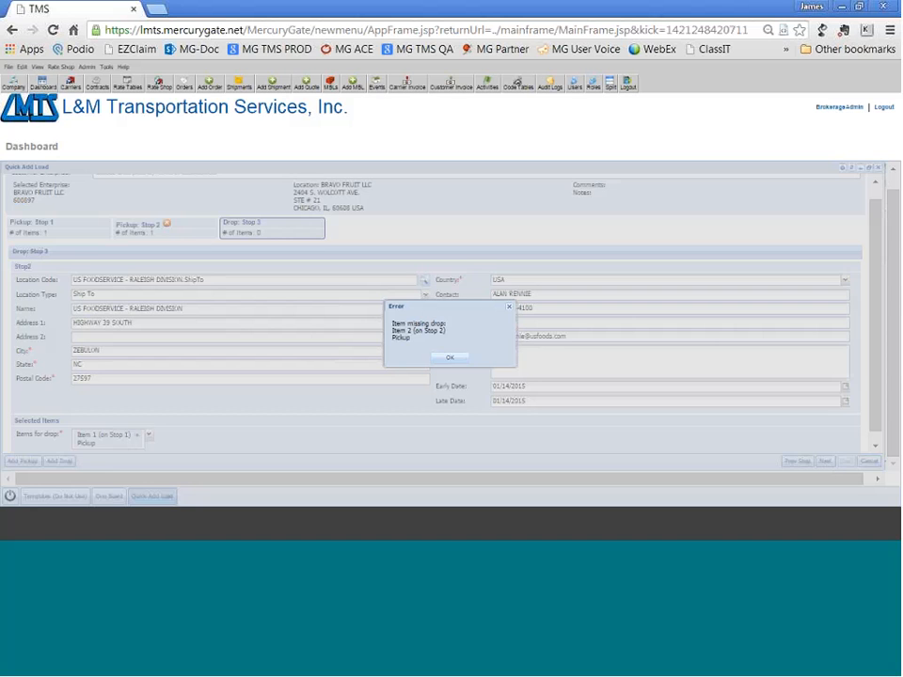
left_click(451, 360)
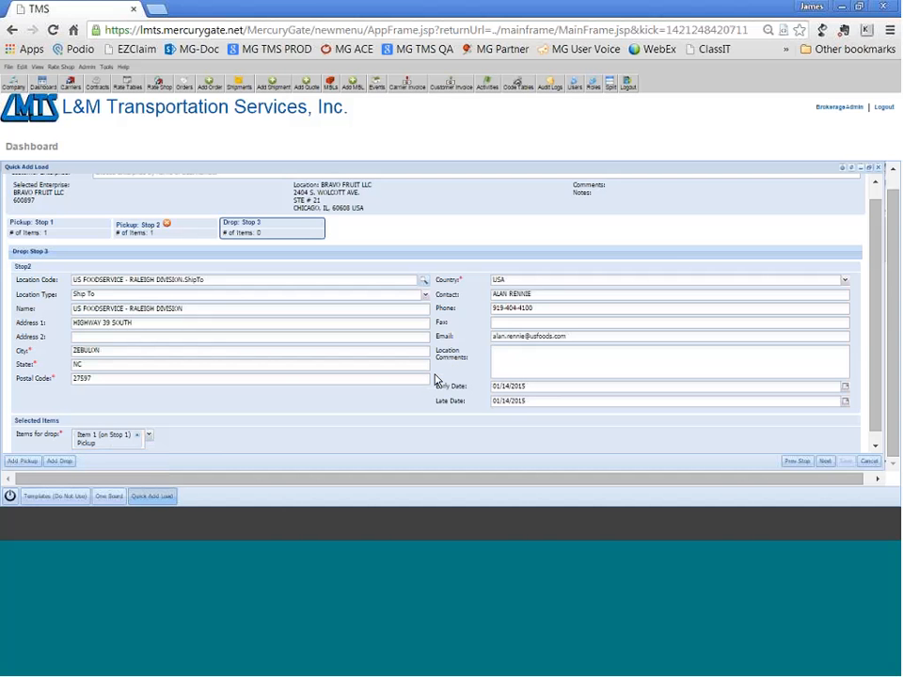
left_click(106, 438)
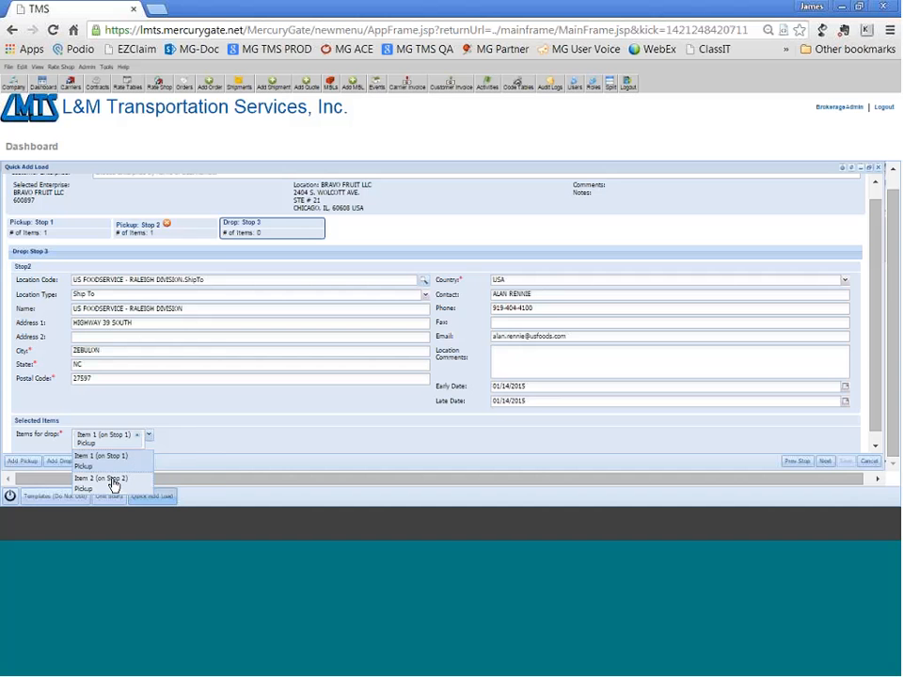
left_click(114, 480)
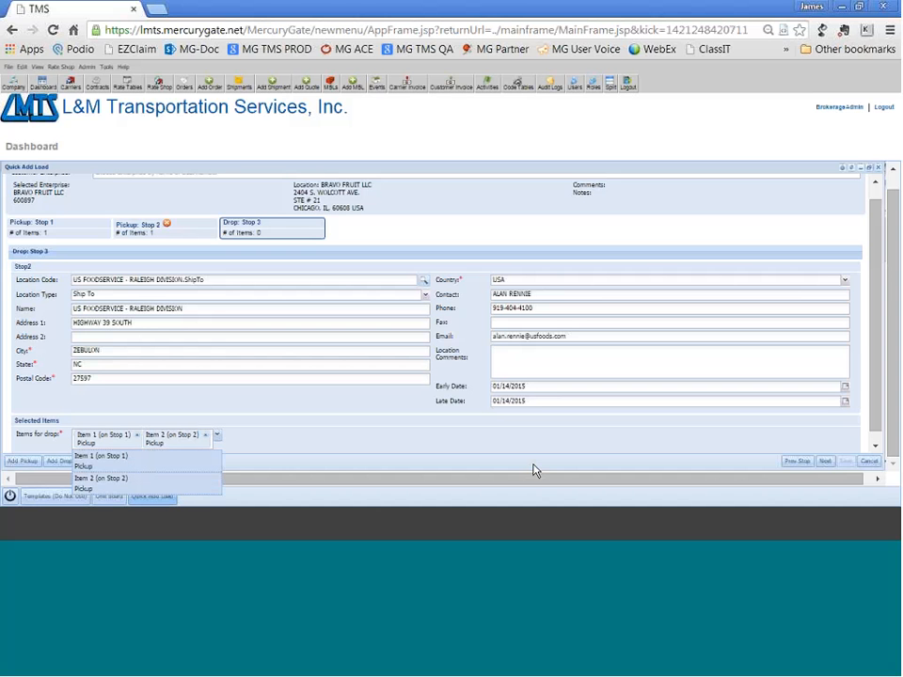
Continue to the load references and add a Customer Ref Number reference with the customer's reference number as its value.
left_click(825, 462)
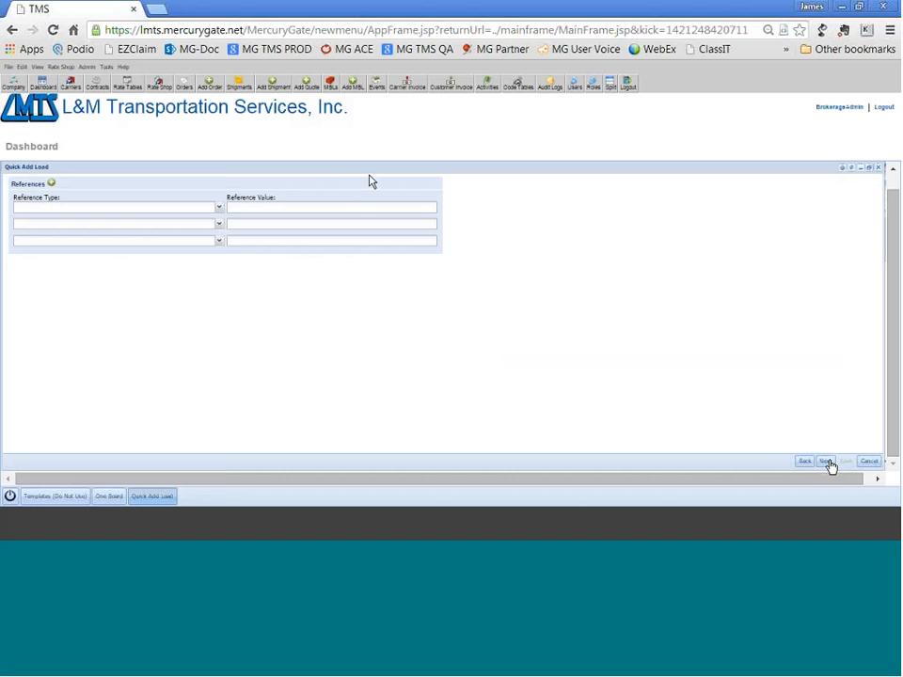
left_click(210, 206)
type("Cu")
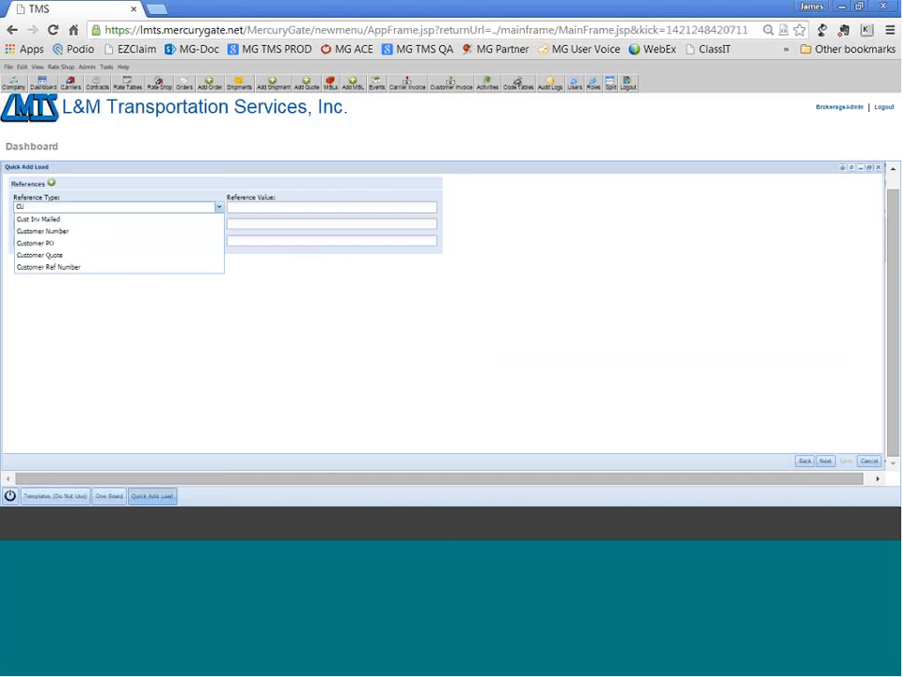
left_click(123, 268)
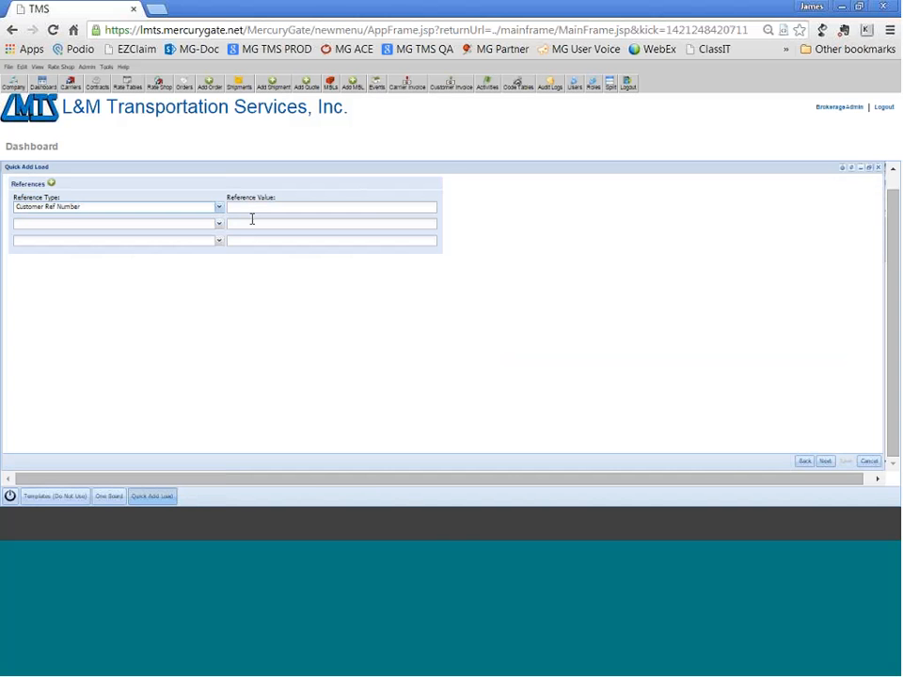
left_click(258, 207)
type("3")
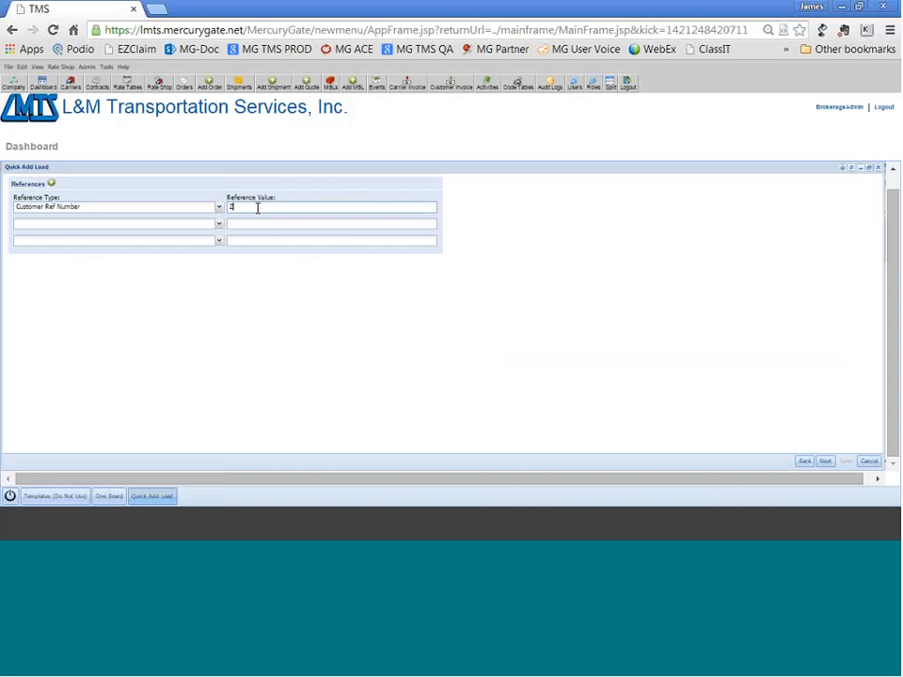
type("548963")
left_click(218, 224)
type("P")
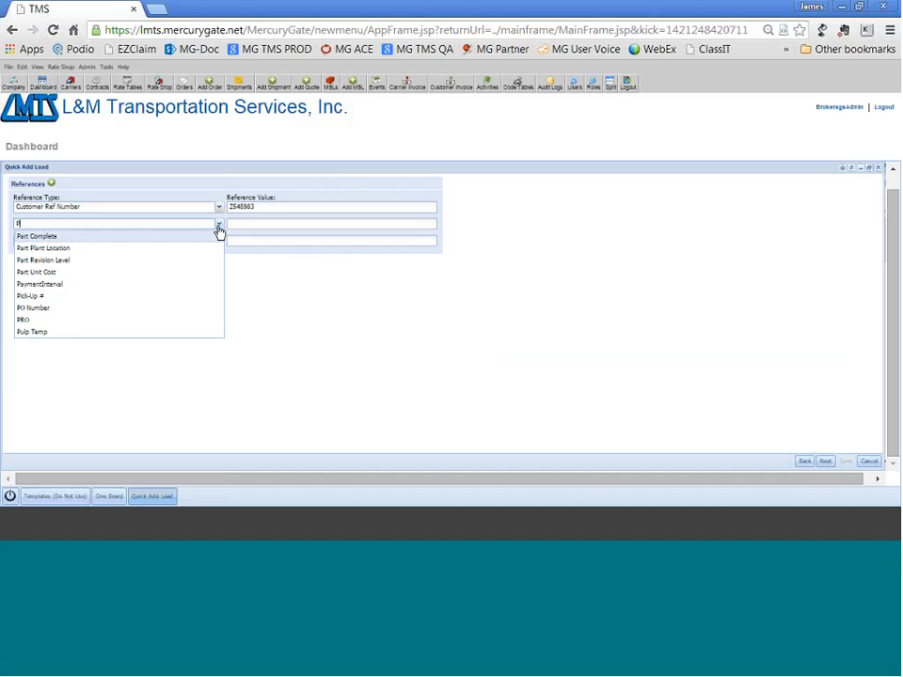
type("i")
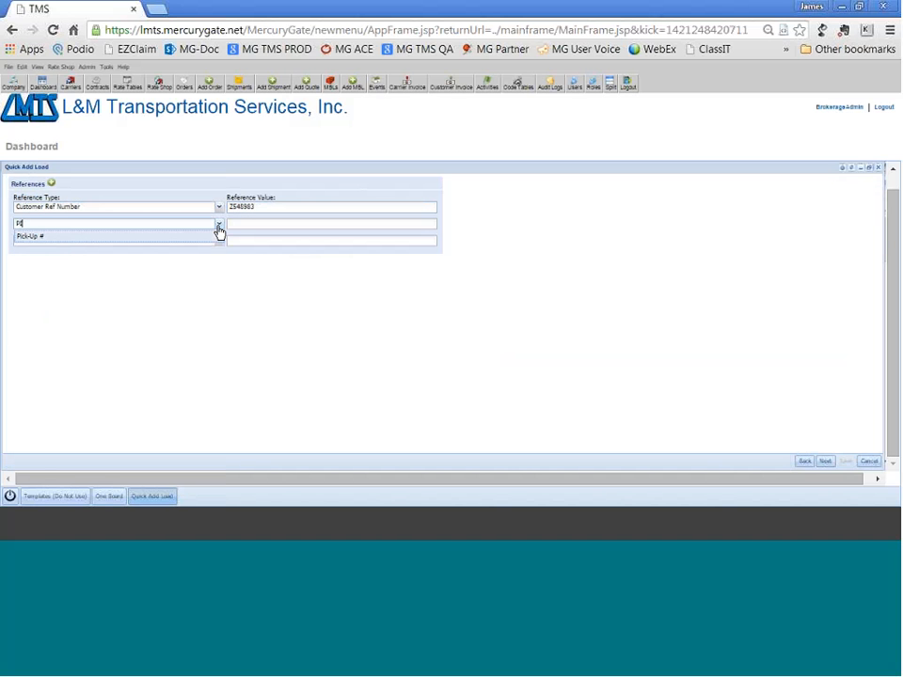
key("BackSpace")
key("BackSpace")
left_click(215, 188)
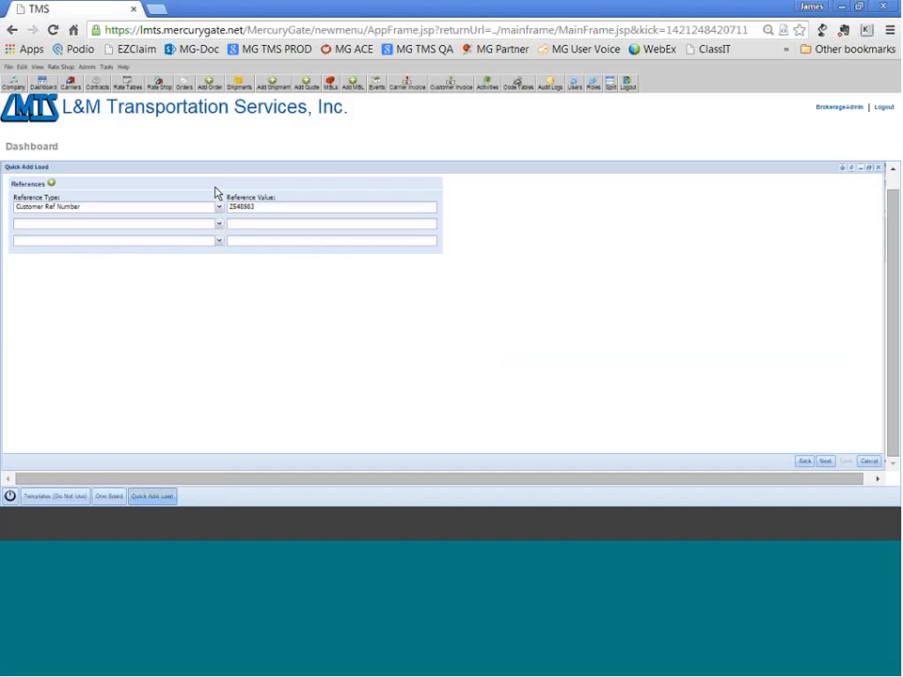
Add four more blank rows to the load's references.
left_click(52, 185)
left_click(51, 185)
left_click(52, 185)
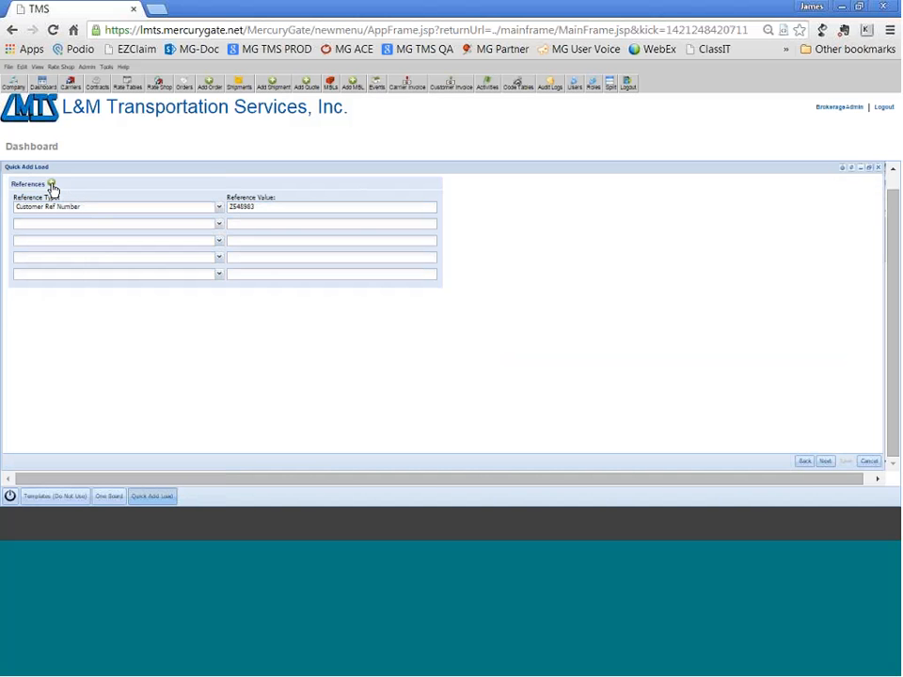
left_click(52, 185)
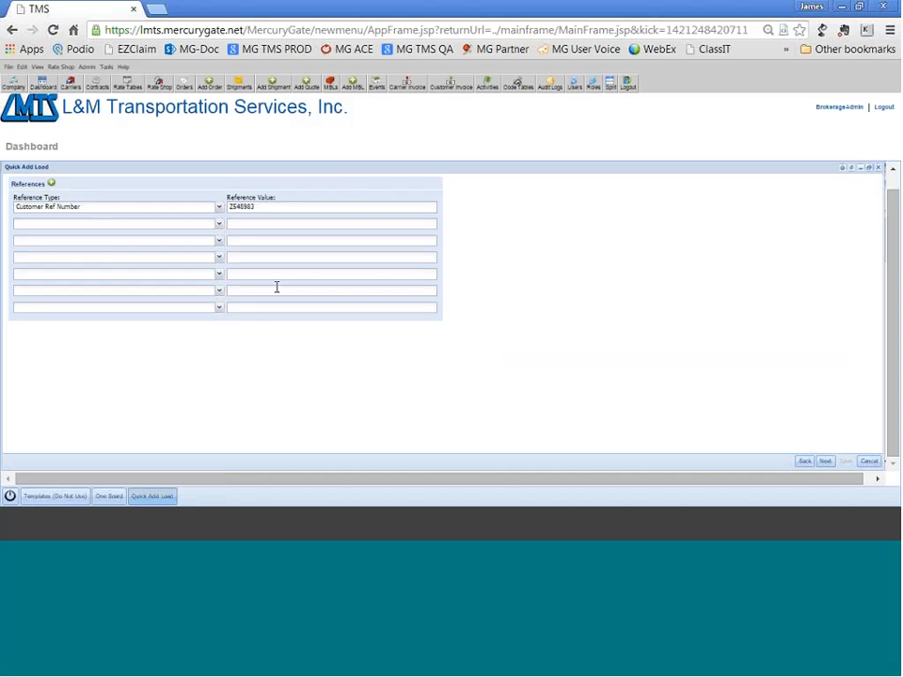
Choose Reefer 53 Ft as the load's equipment and continue to the special instructions.
left_click(826, 462)
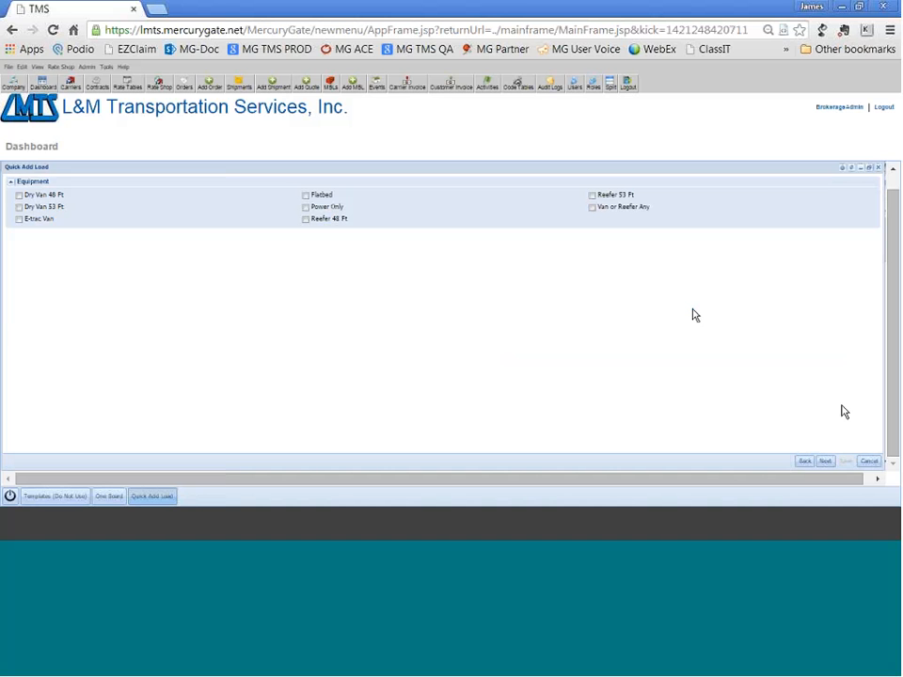
left_click(592, 195)
left_click(825, 461)
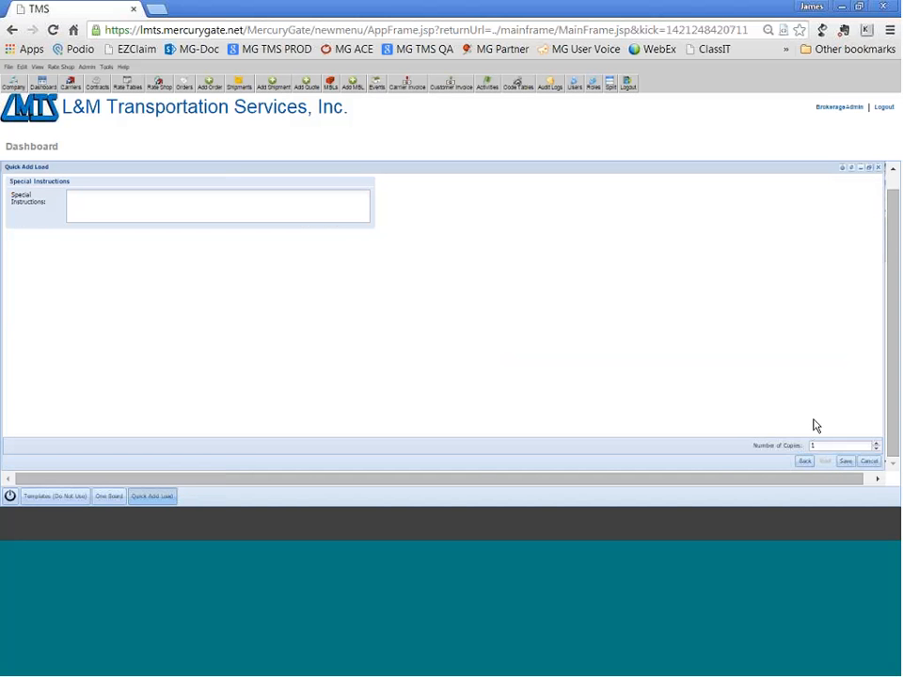
Enter the special instructions "CALL DISPATCH BEFORE PICKUP" and try to save the load.
left_click(306, 201)
type("CALL DISP")
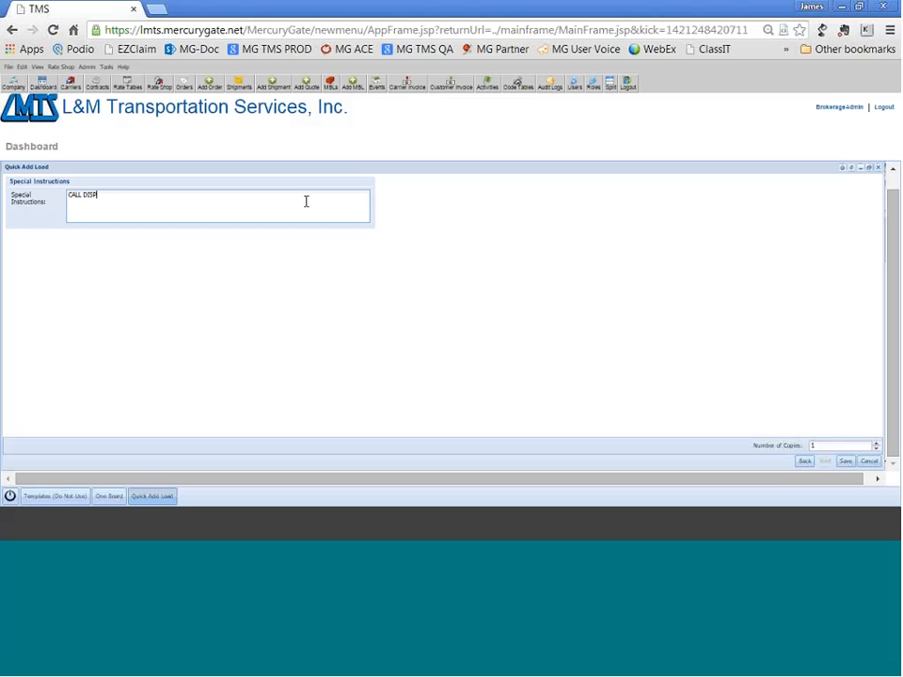
type("ATCH BEFORE PICKUP")
left_click(846, 463)
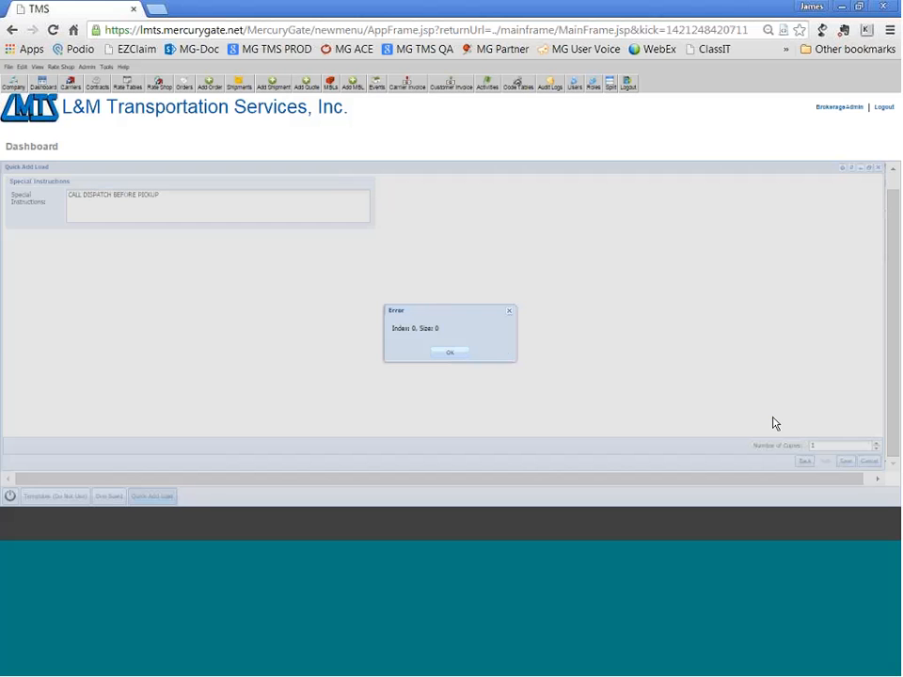
left_click(459, 354)
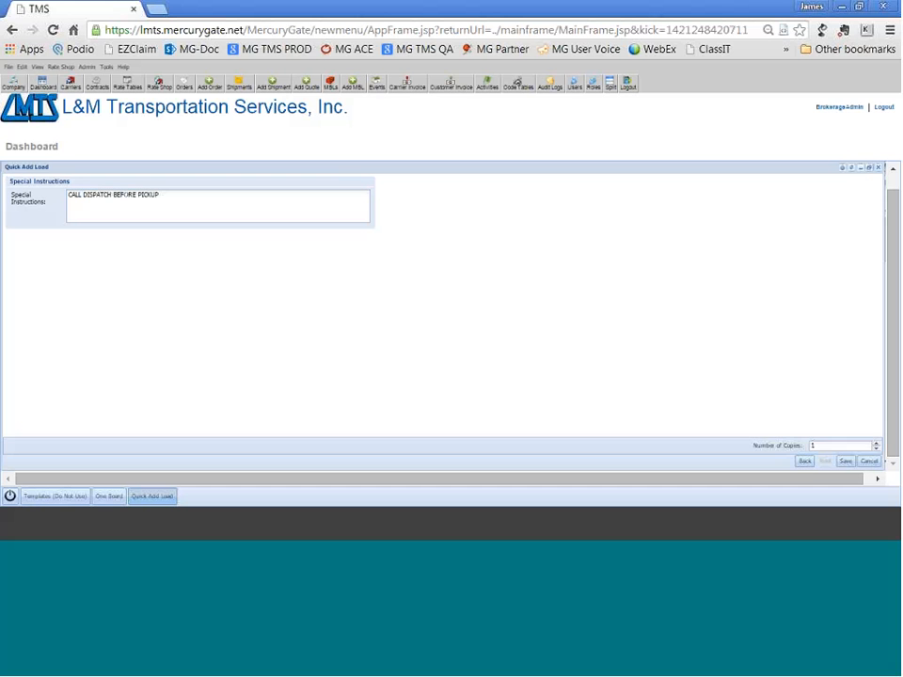
Return to the Stop 3 drop and set both its early date and late date to 01/19/2015.
left_click(805, 461)
left_click(805, 463)
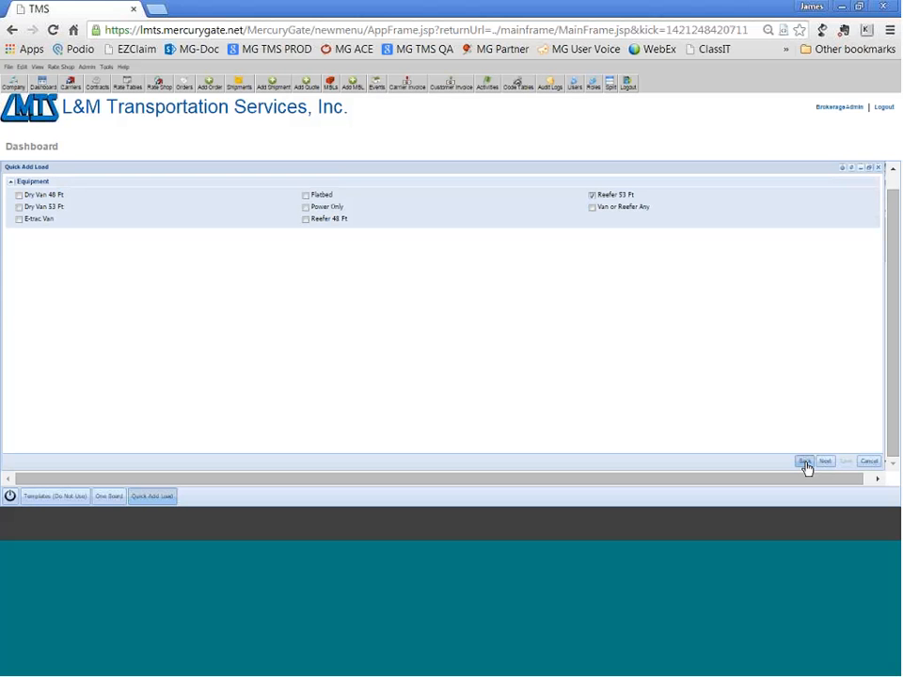
left_click(805, 461)
left_click(805, 462)
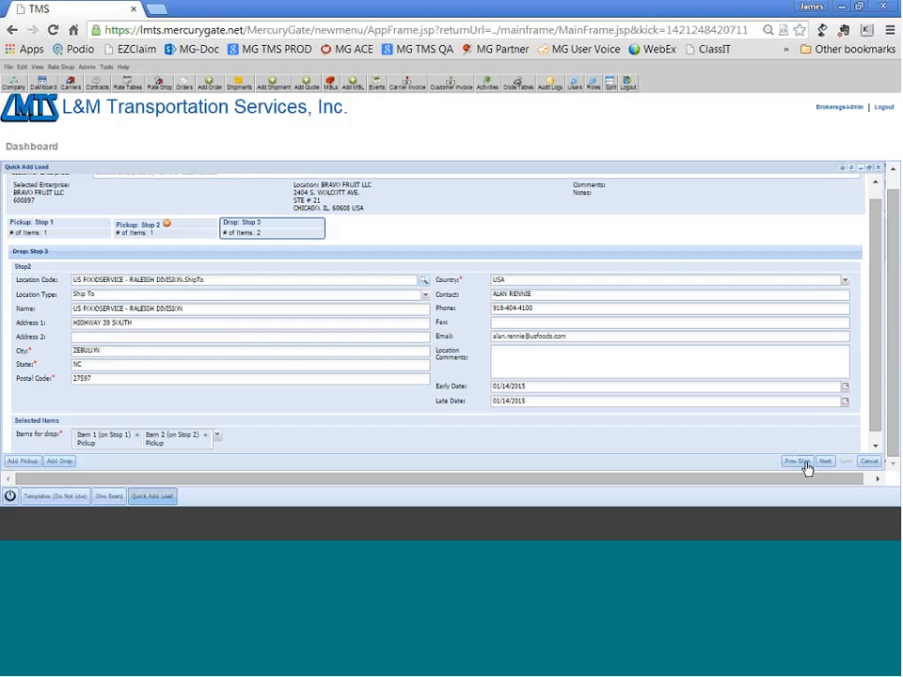
left_click(845, 388)
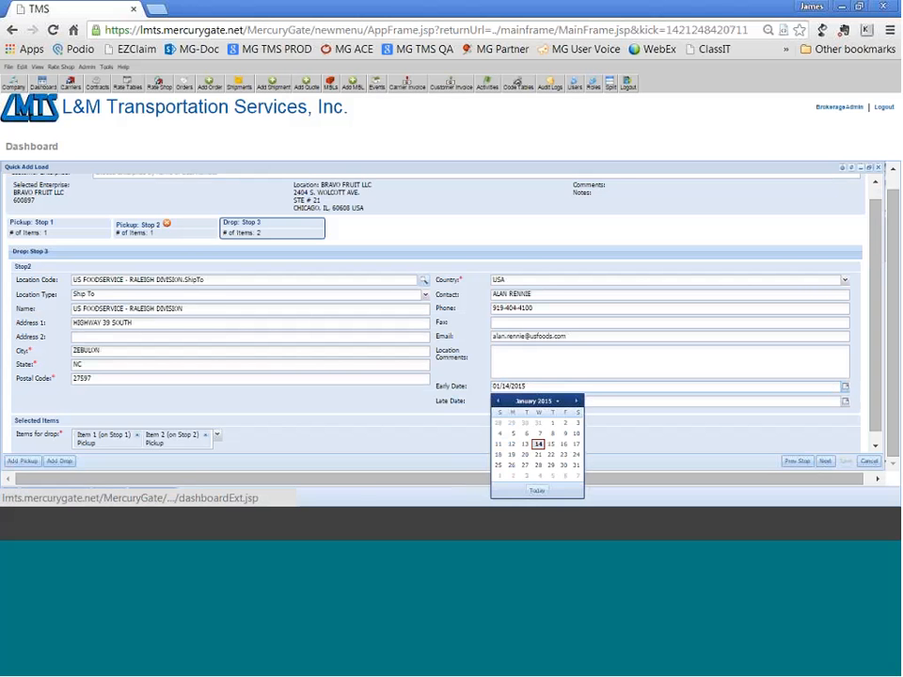
left_click(511, 454)
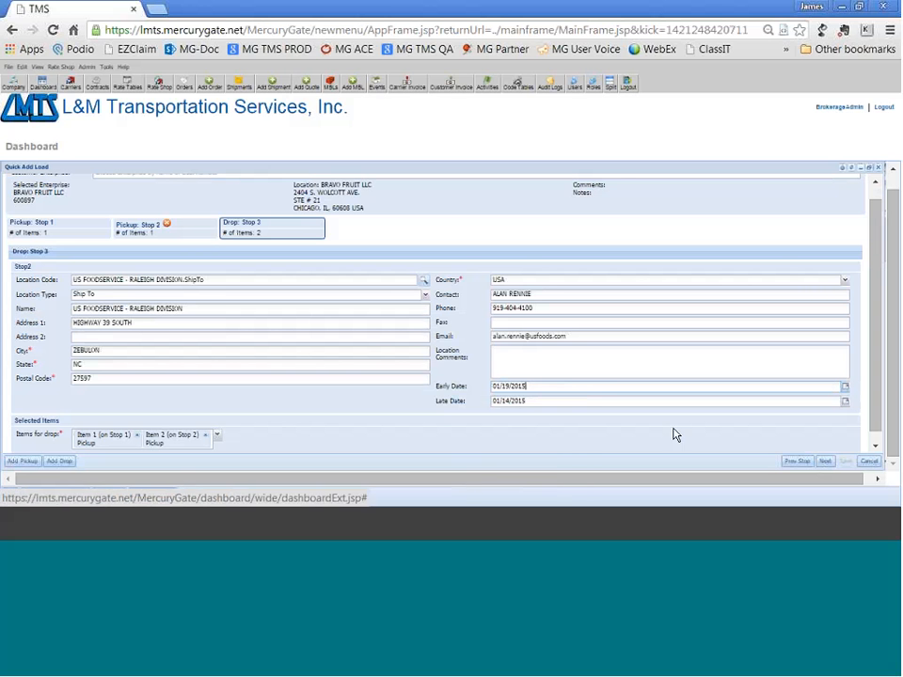
left_click(844, 402)
left_click(516, 358)
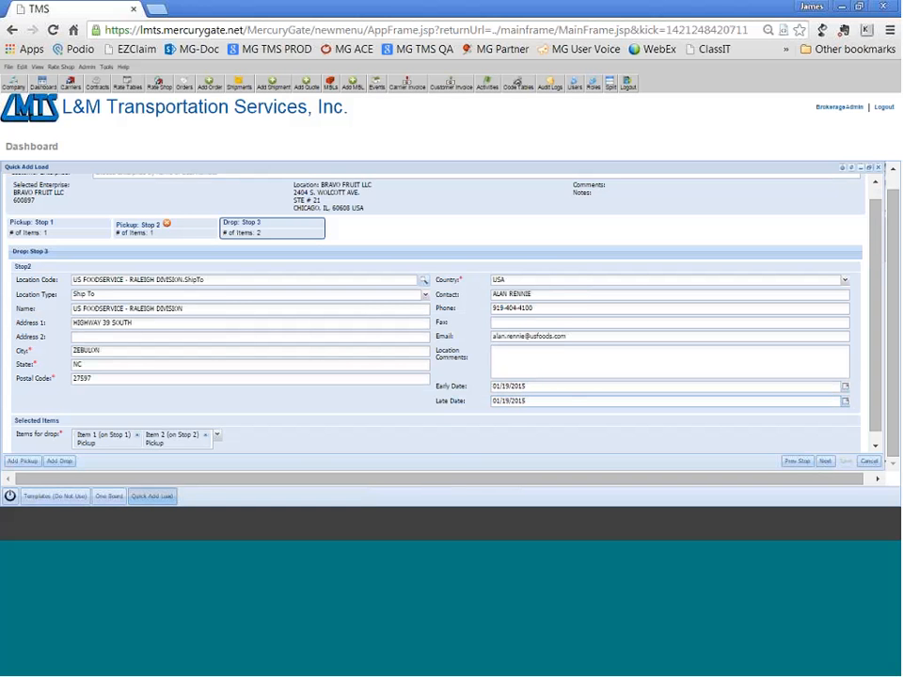
Go back to the Stop 2 pickup and set both its early date and late date to 01/14/2015.
left_click(795, 461)
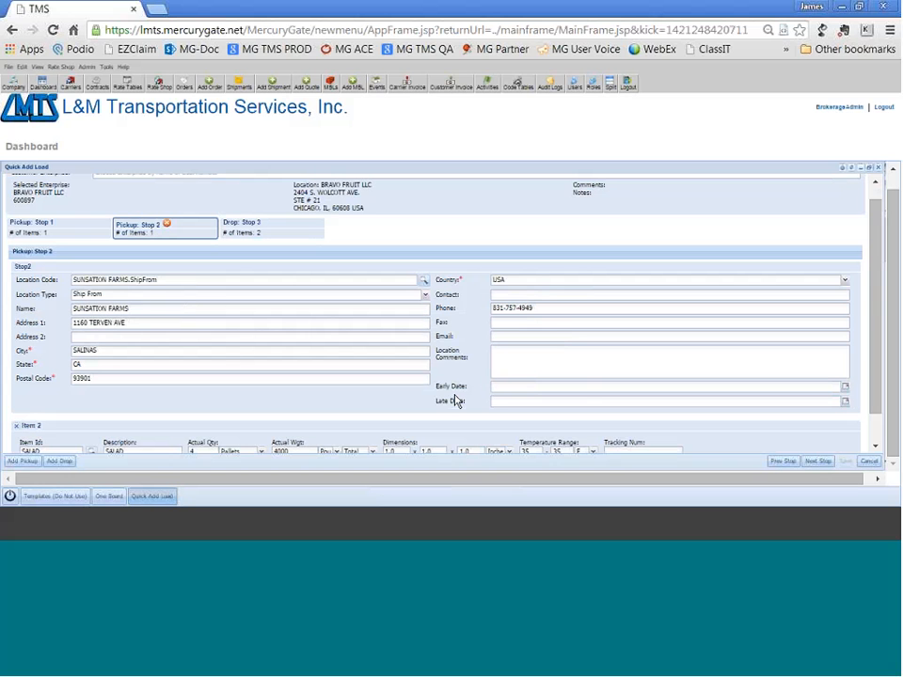
left_click(845, 390)
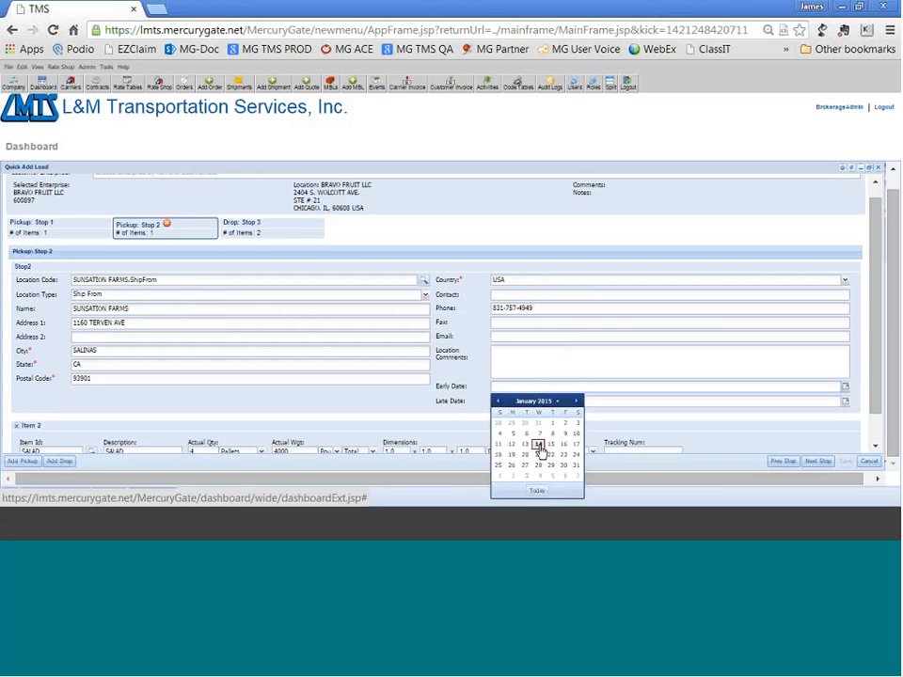
left_click(539, 446)
left_click(844, 402)
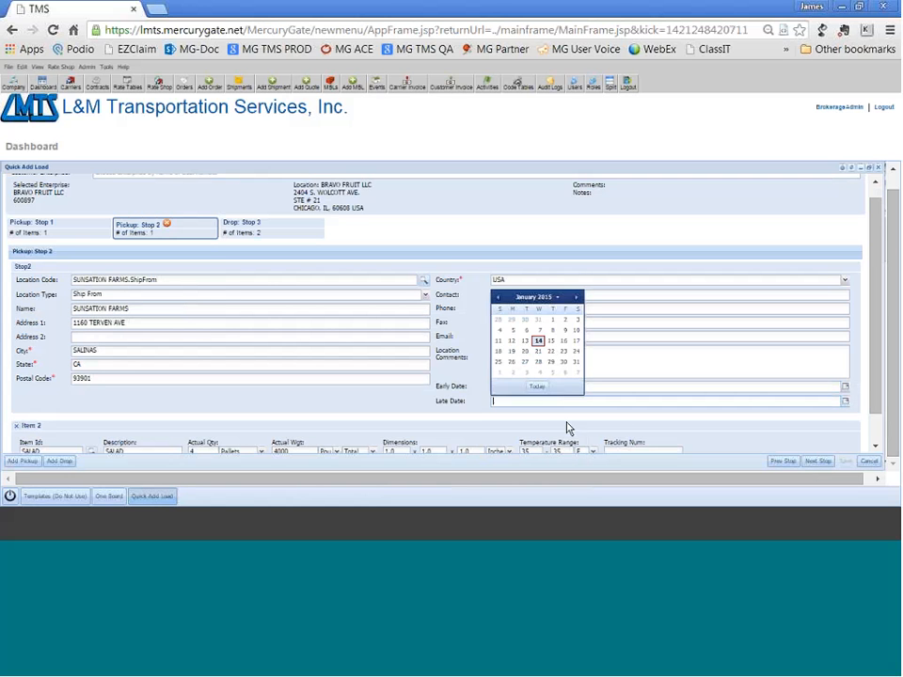
left_click(540, 344)
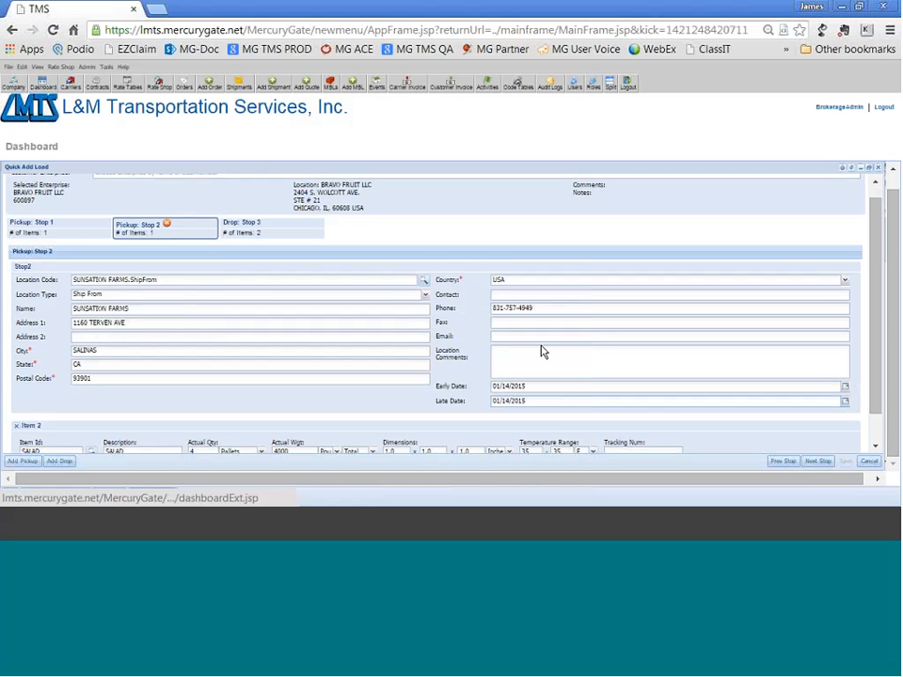
Continue past the Stop 3 drop and the special instructions, save one copy of the load and dismiss the success message.
left_click(818, 463)
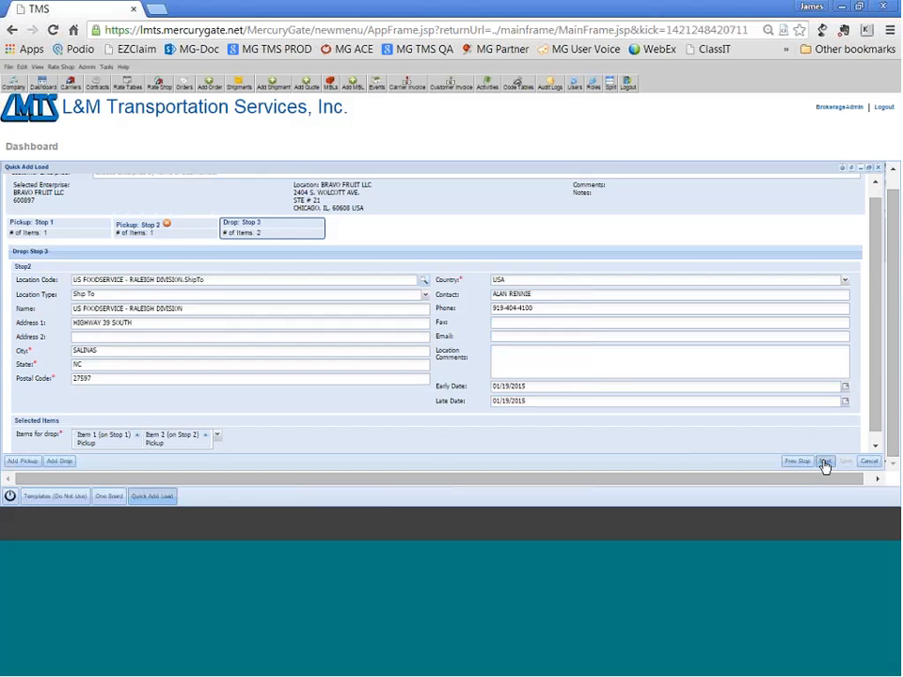
left_click(824, 463)
left_click(826, 465)
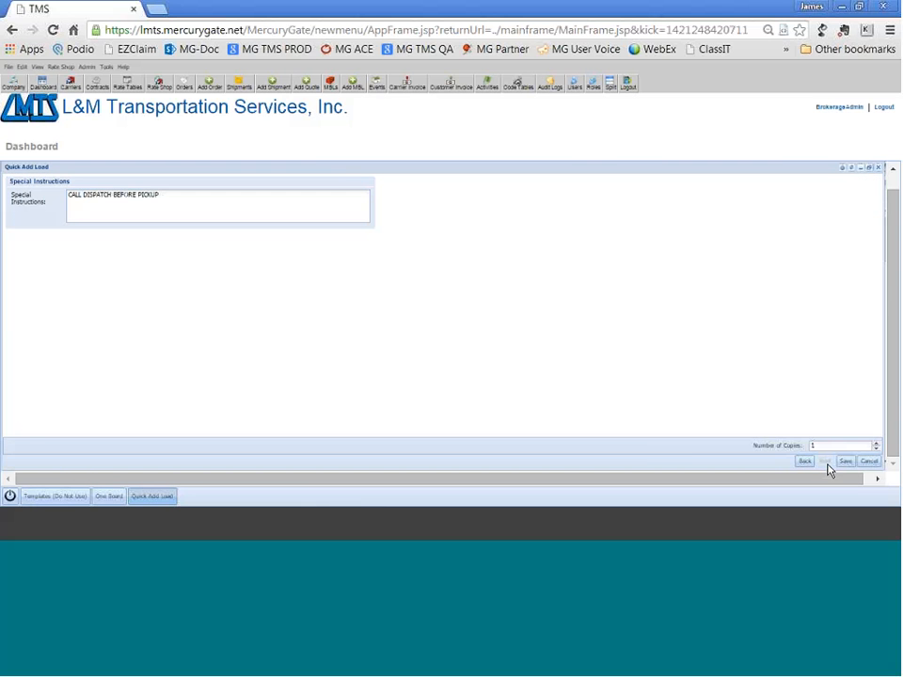
left_click(846, 465)
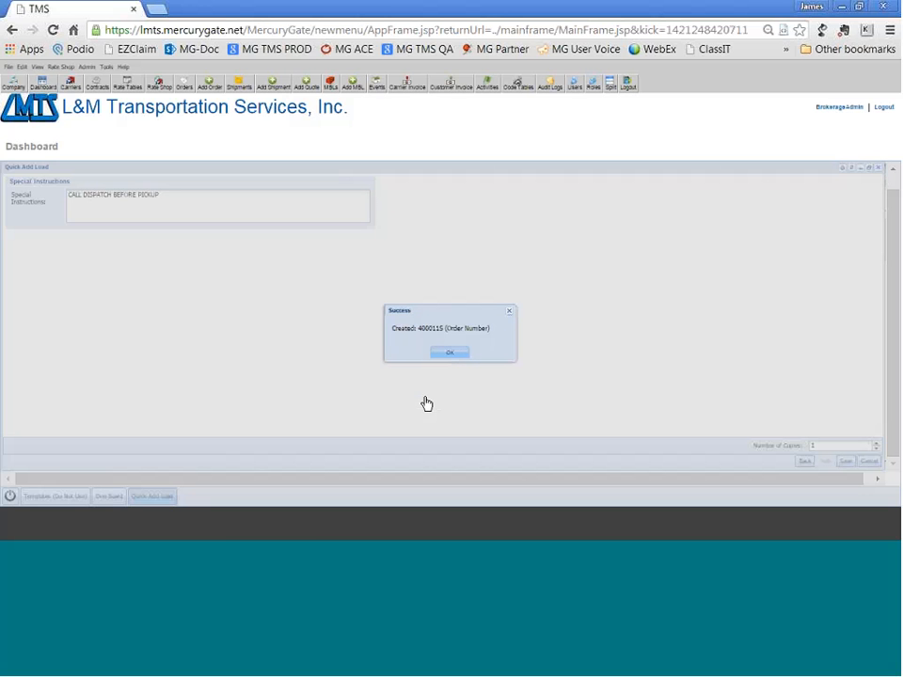
left_click(452, 355)
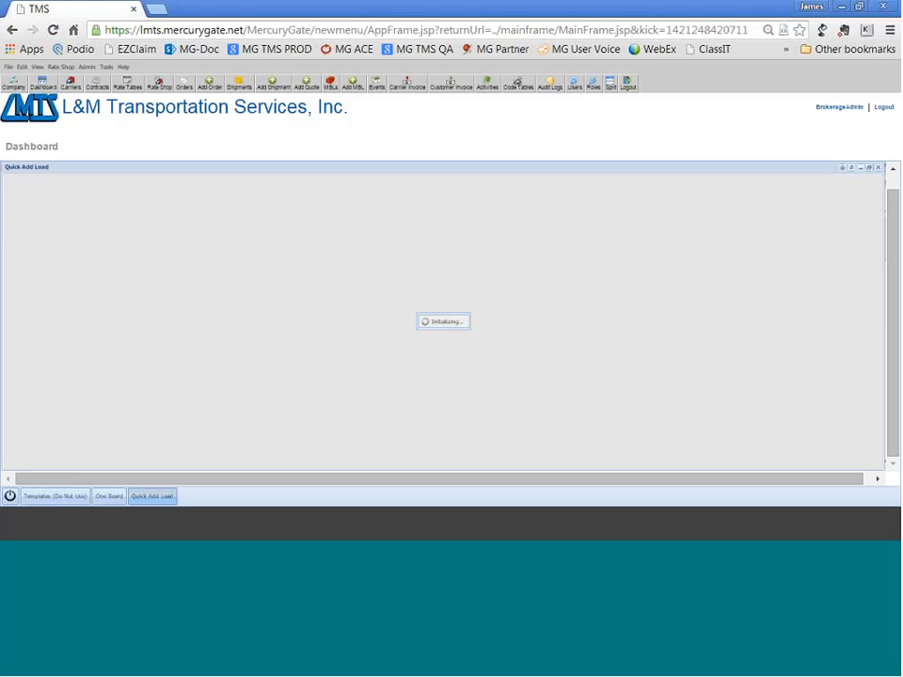
Show the One Board with the *1 Board Loads report format and expand the newest BRAVO FRUIT LLC load.
left_click(109, 498)
left_click(123, 182)
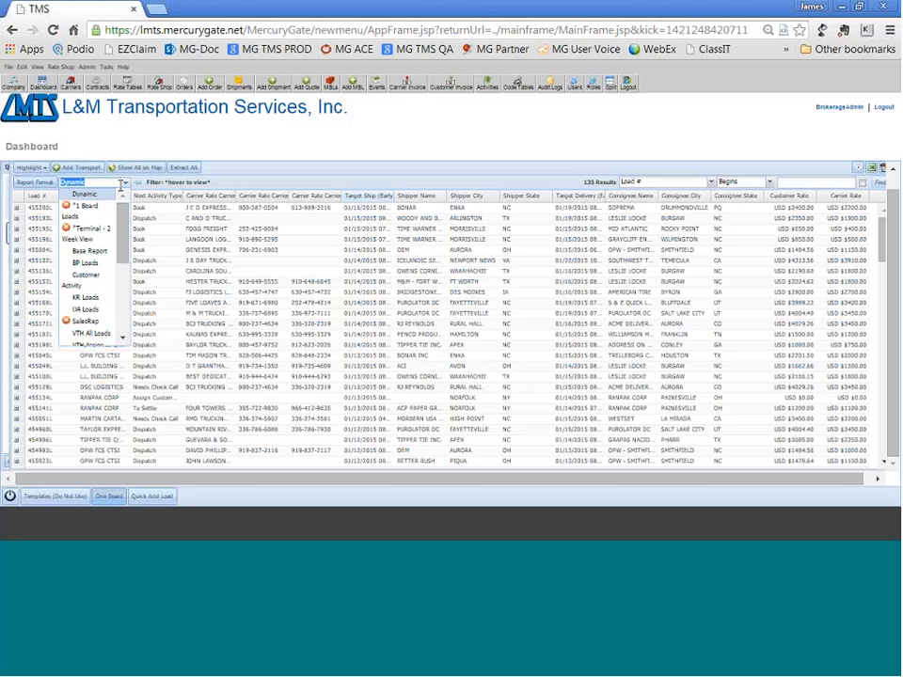
left_click(86, 205)
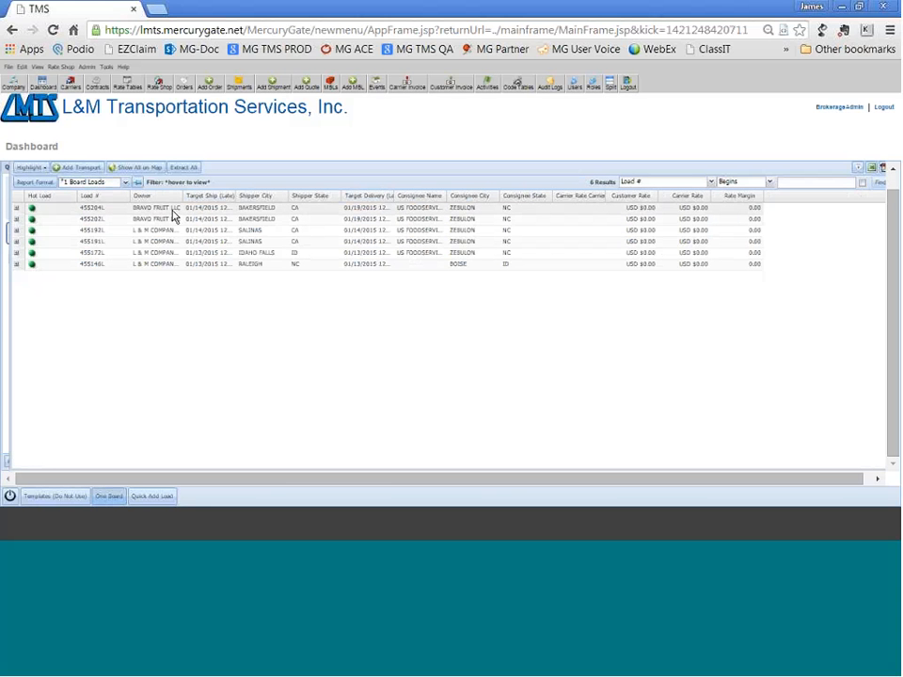
left_click(16, 208)
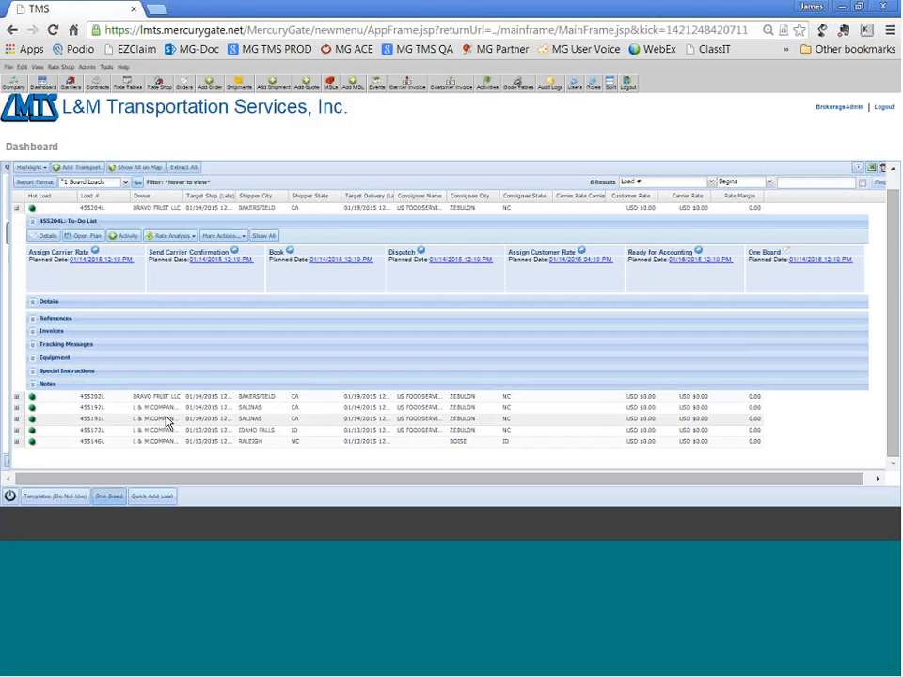